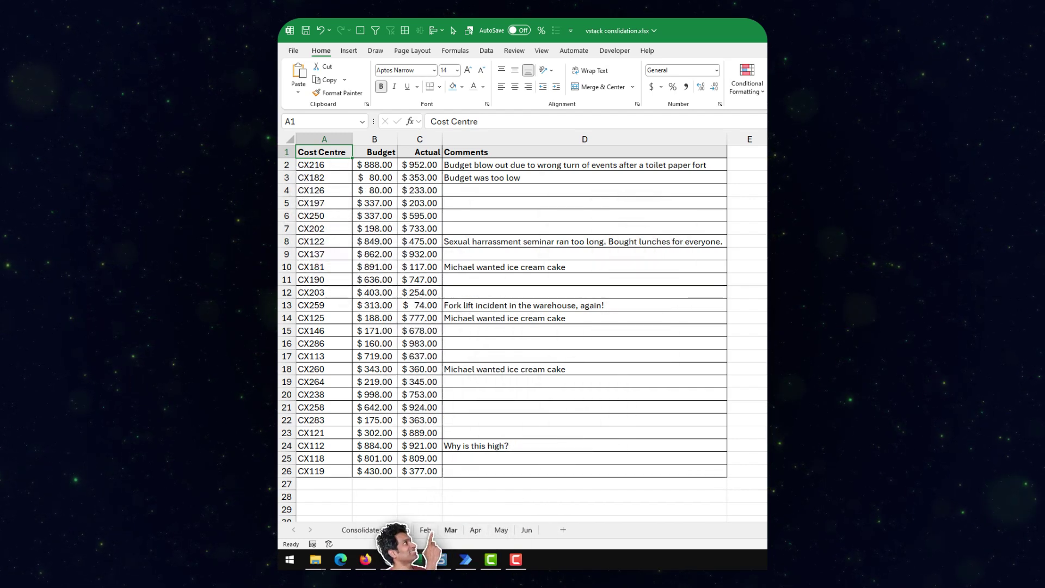
Step: Look through the Feb, Mar, Apr, May and Jun month sheets in turn
{"action": "left_click", "coordinate": [423, 529]}
{"action": "left_click", "coordinate": [451, 529]}
{"action": "left_click", "coordinate": [475, 529]}
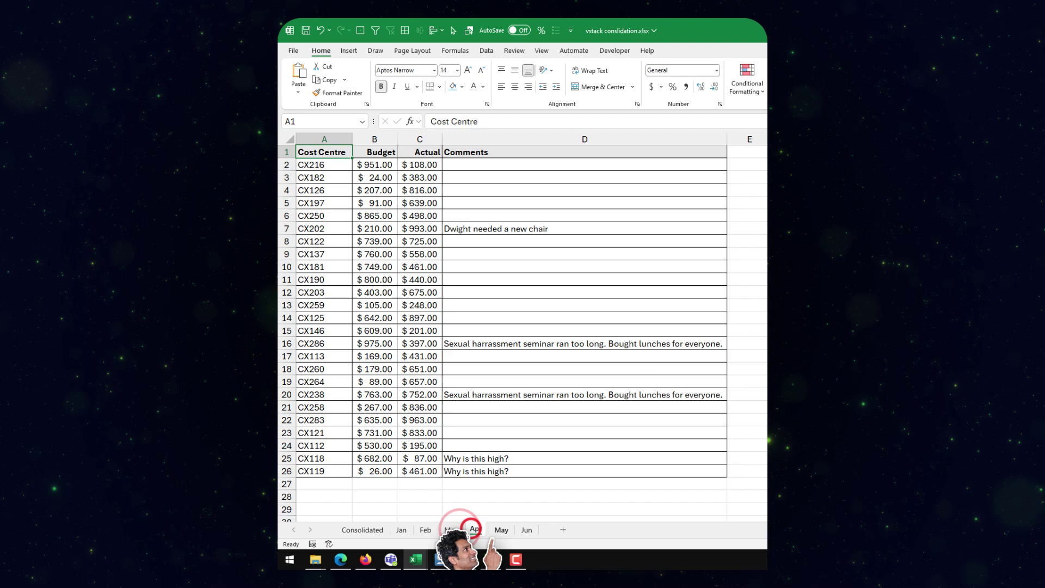
{"action": "left_click", "coordinate": [500, 529]}
{"action": "left_click", "coordinate": [527, 529]}
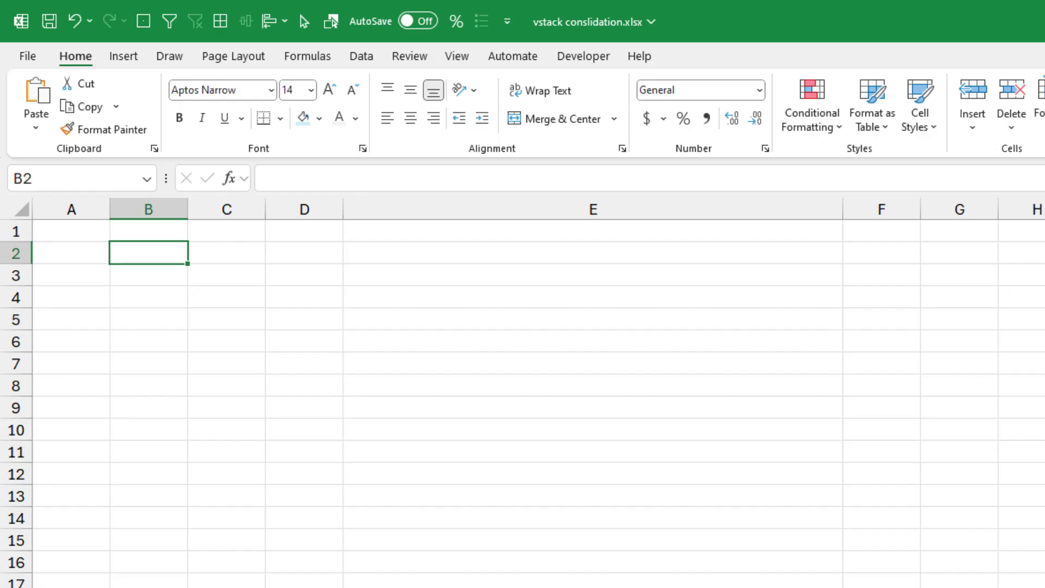
Step: Enter =VSTACK(Jan:Jun!A2:D26) in Consolidated B2 to stack all six month tables
{"action": "type", "text": "=vsta"}
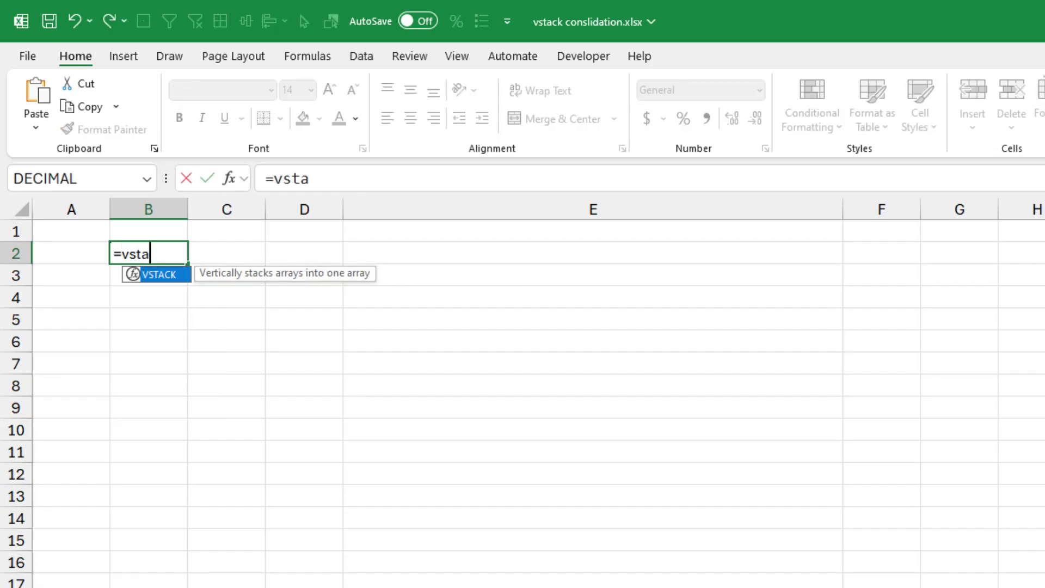
{"action": "key", "text": "Tab"}
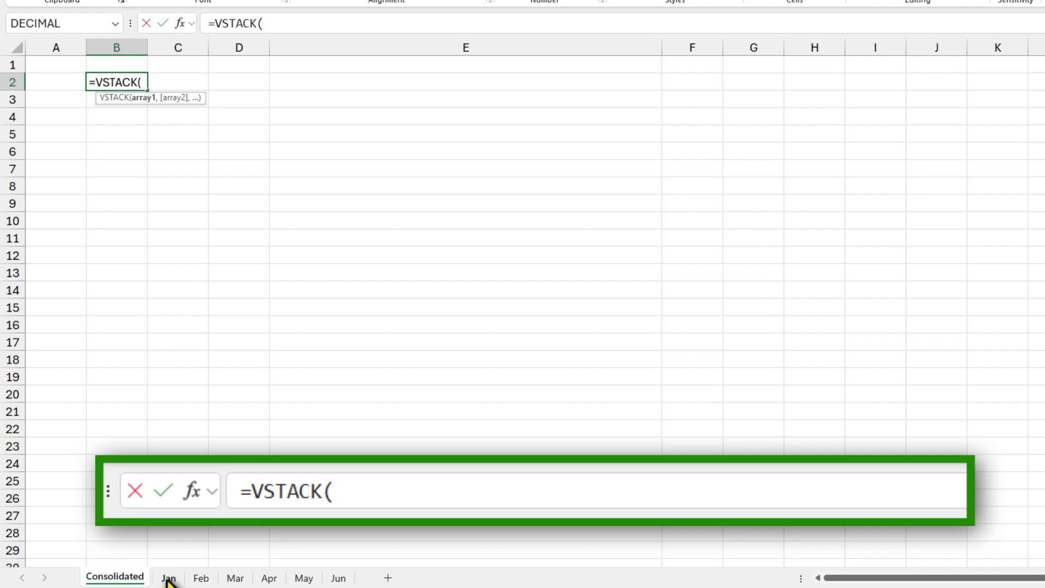
{"action": "left_click", "coordinate": [169, 579]}
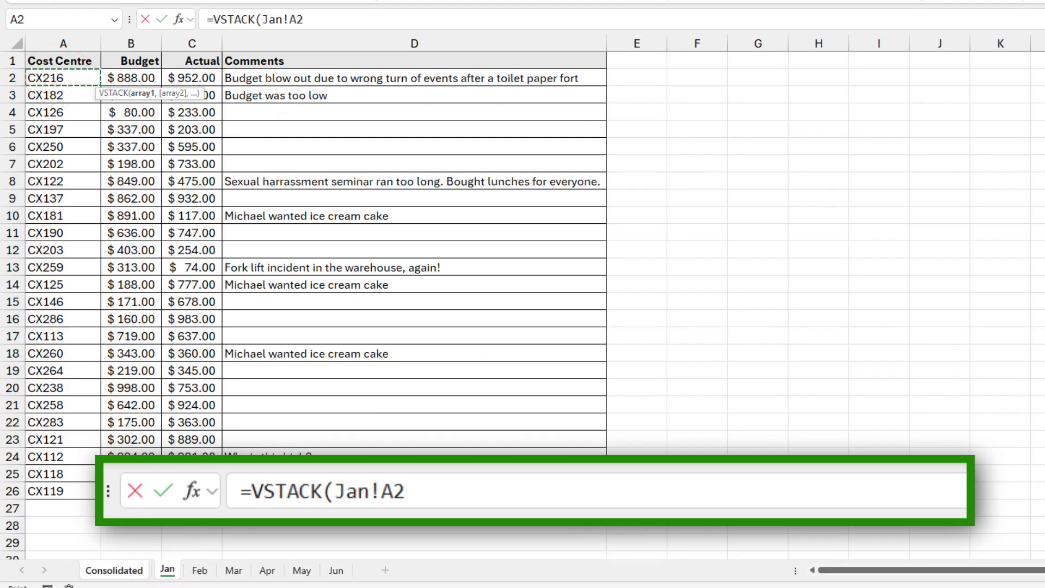
{"action": "left_click", "coordinate": [566, 491], "text": "shift"}
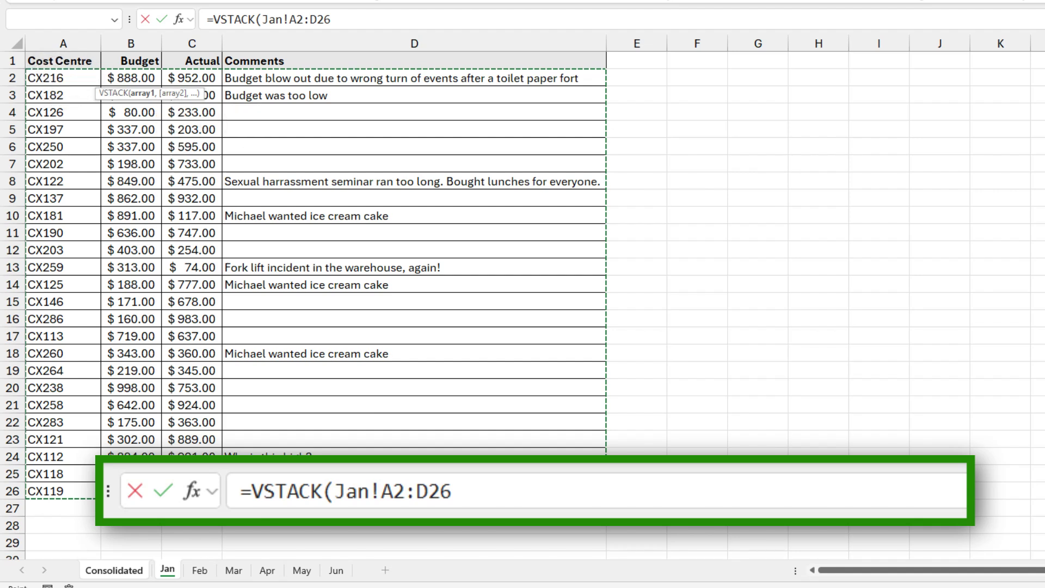
{"action": "left_click", "coordinate": [336, 570], "text": "shift"}
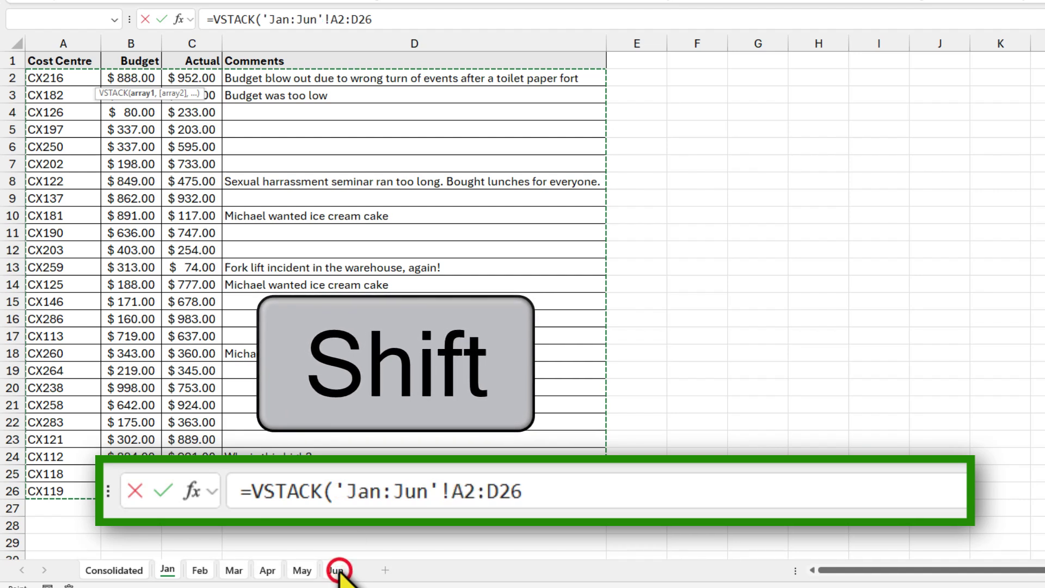
{"action": "left_click_drag", "start_coordinate": [264, 19], "coordinate": [405, 19]}
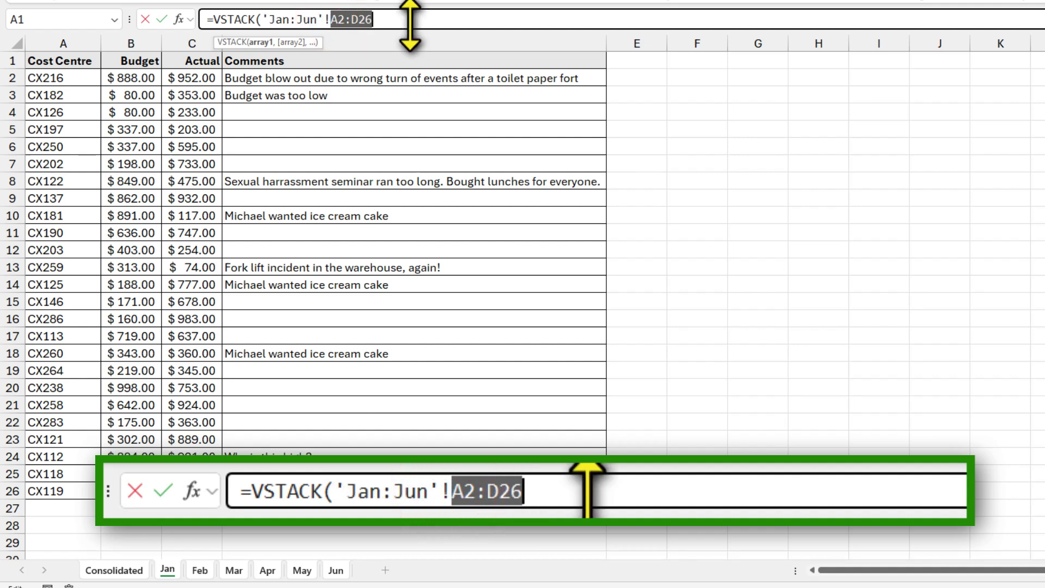
{"action": "left_click", "coordinate": [413, 21]}
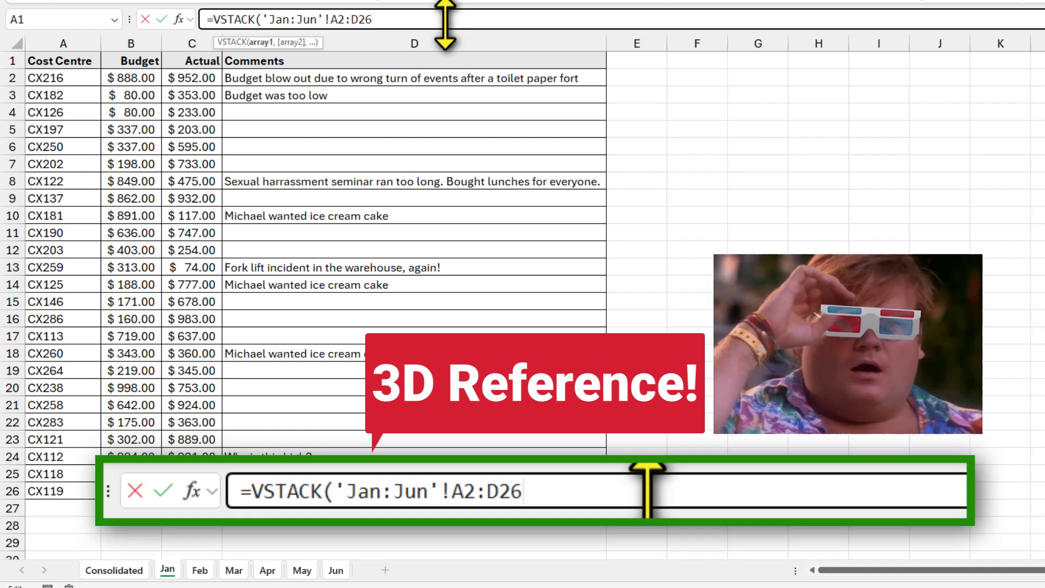
{"action": "type", "text": ")"}
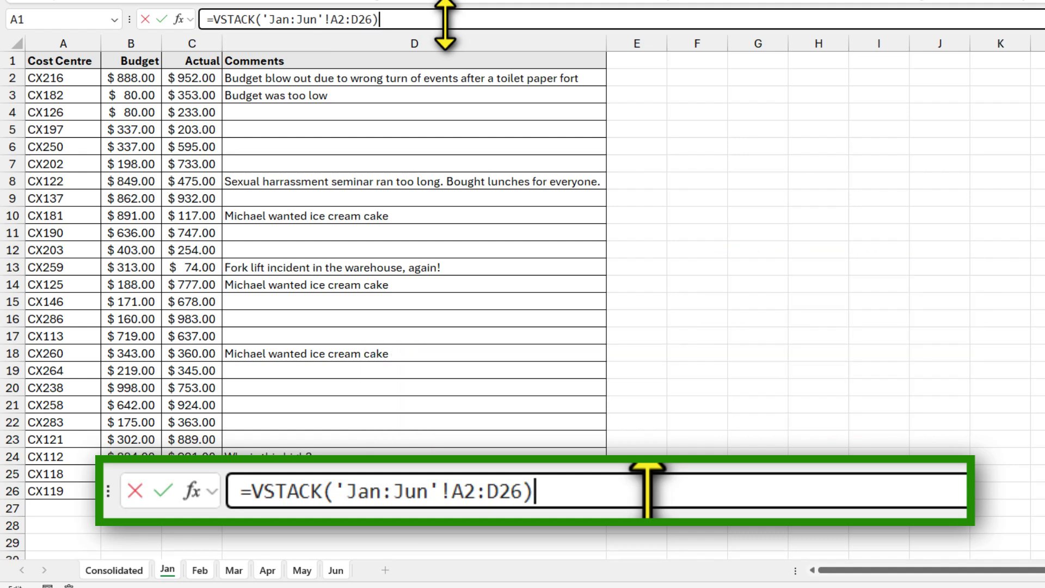
{"action": "key", "text": "Return"}
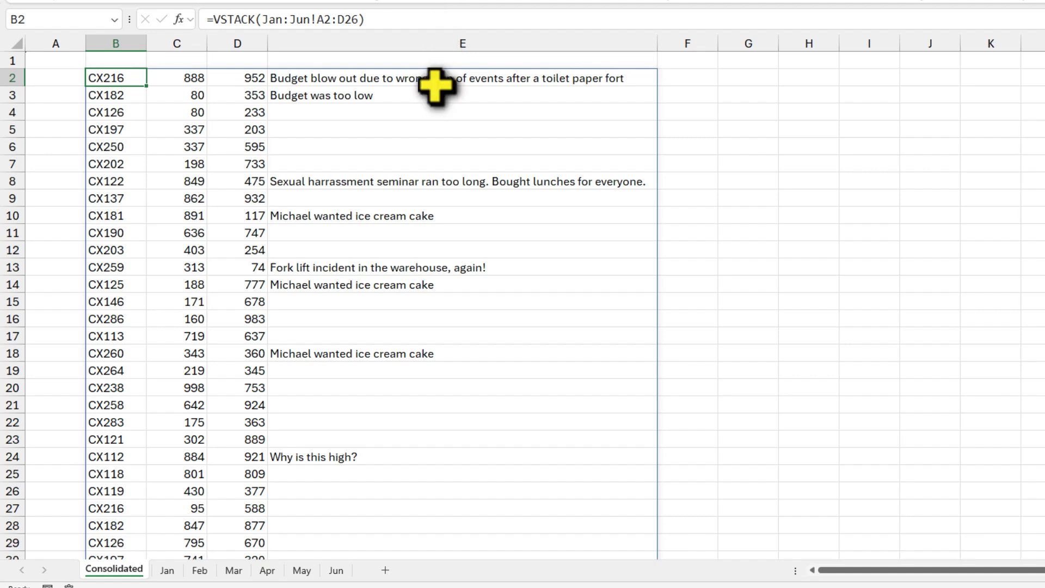
{"action": "scroll", "coordinate": [418, 320], "scroll_direction": "down", "scroll_amount": 20}
{"action": "scroll", "coordinate": [418, 320], "scroll_direction": "down", "scroll_amount": 8}
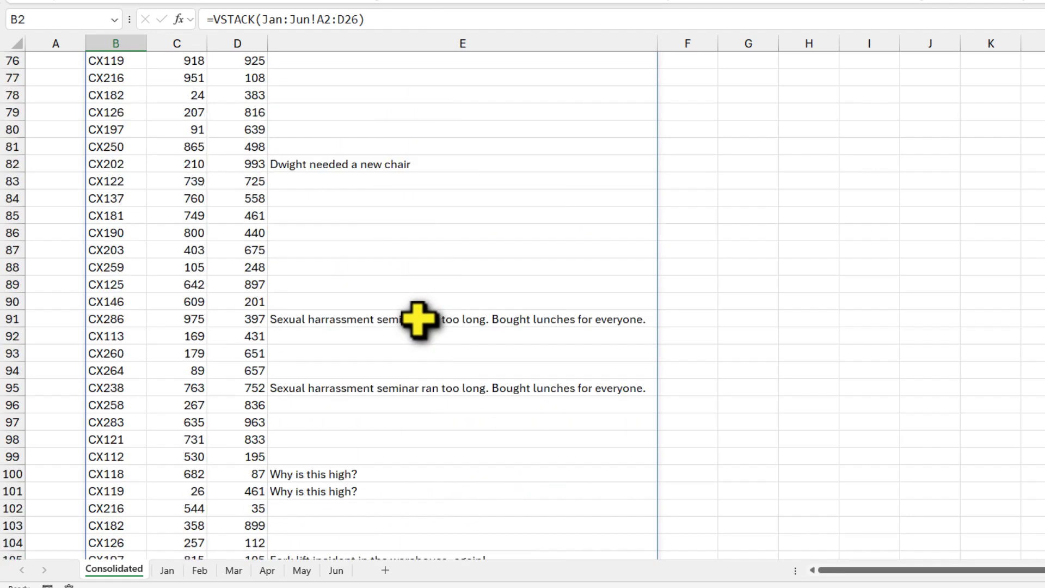
{"action": "scroll", "coordinate": [419, 319], "scroll_direction": "down", "scroll_amount": 5}
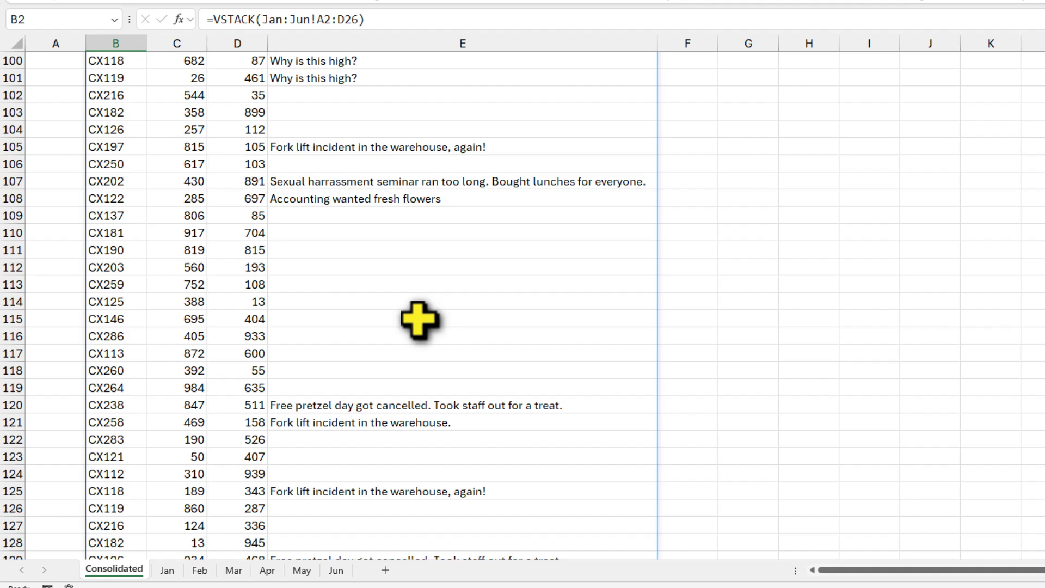
{"action": "scroll", "coordinate": [419, 320], "scroll_direction": "down", "scroll_amount": 8}
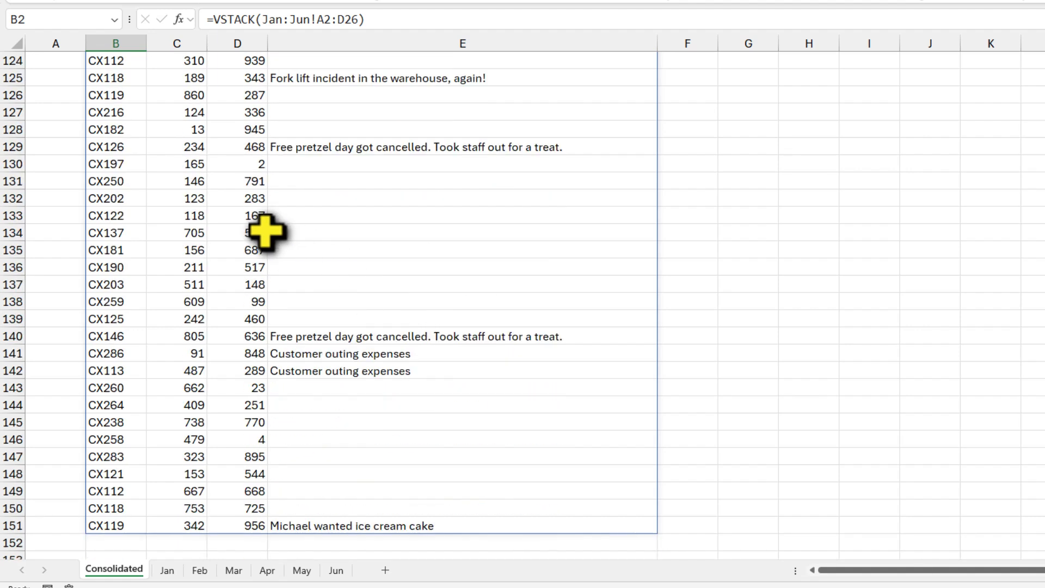
{"action": "scroll", "coordinate": [248, 220], "scroll_direction": "up", "scroll_amount": 20}
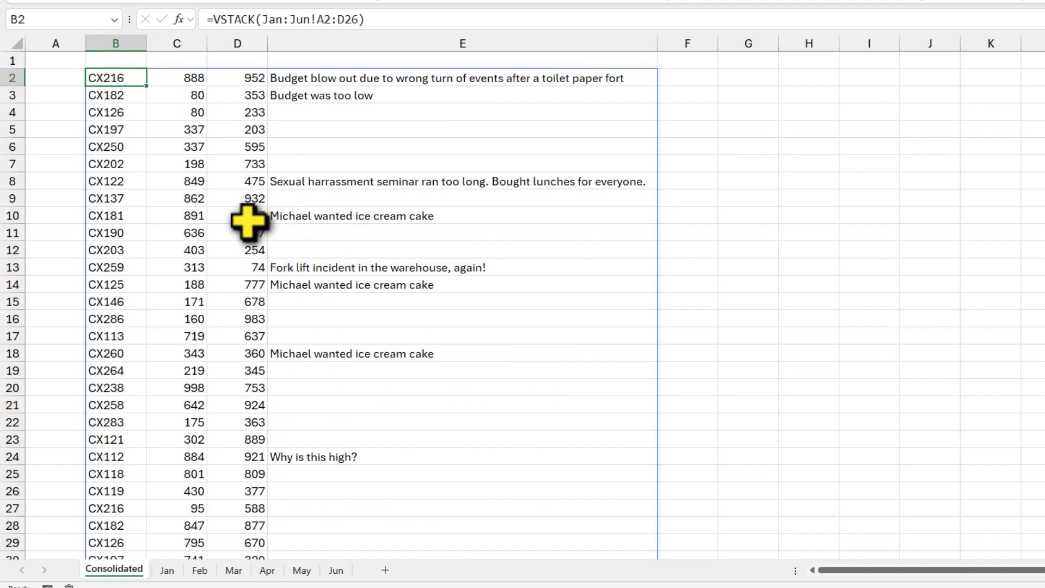
Step: Insert a new sheet and name it Jul
{"action": "left_click", "coordinate": [386, 569]}
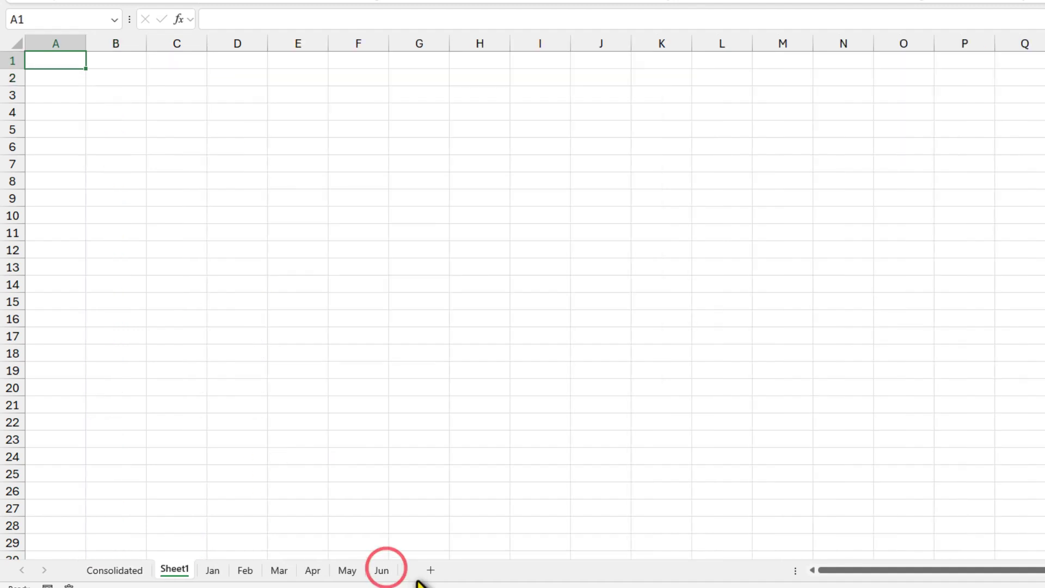
{"action": "double_click", "coordinate": [177, 568]}
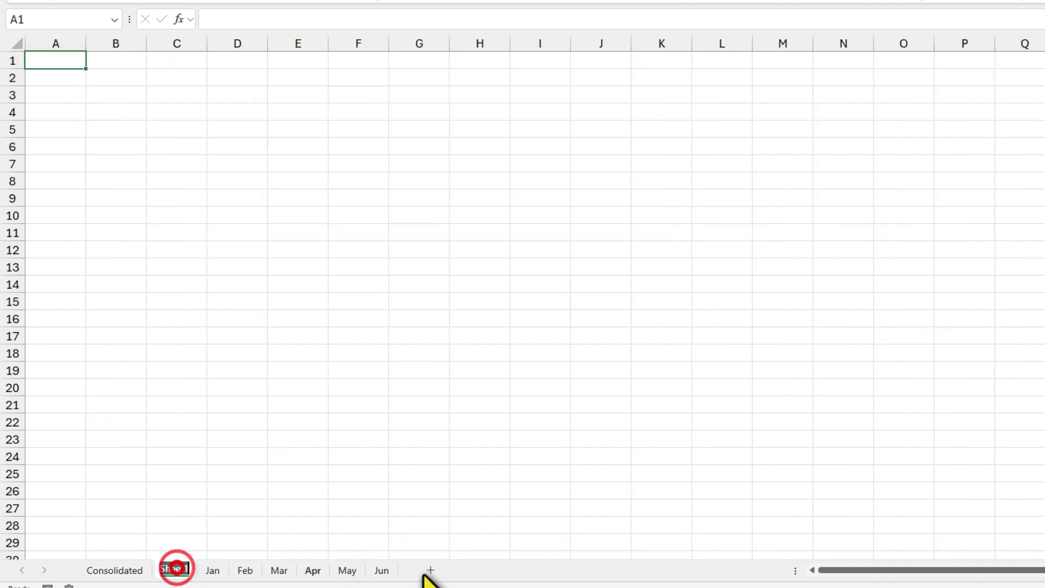
{"action": "type", "text": "Jul"}
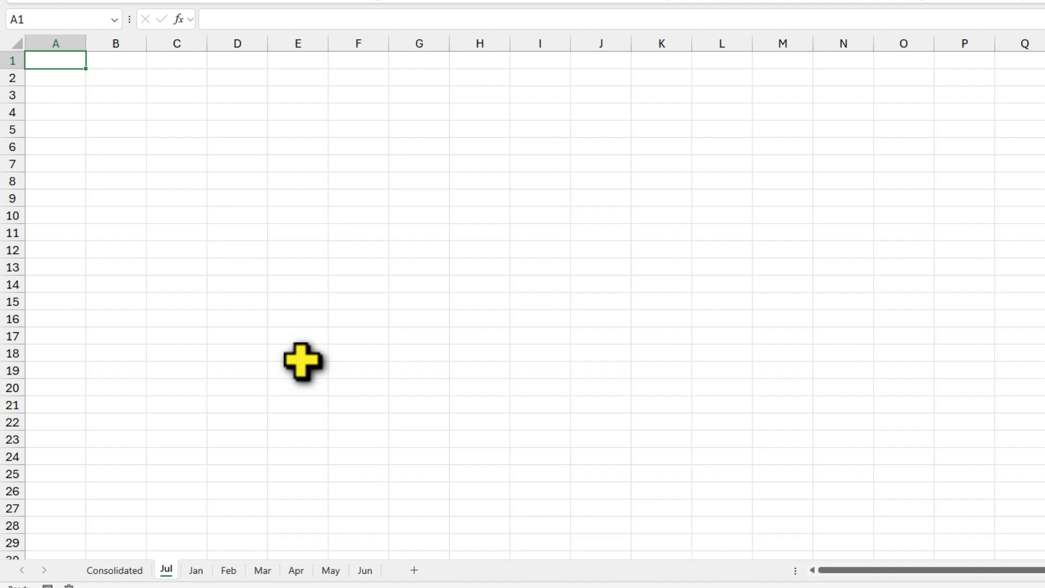
Step: Copy Apr's cost-centre table A1:D26 into the Jul sheet
{"action": "key", "text": "ctrl+Page_Down"}
{"action": "key", "text": "ctrl+Page_Down"}
{"action": "key", "text": "ctrl+Page_Down"}
{"action": "key", "text": "ctrl+Page_Down"}
{"action": "key", "text": "ctrl+a"}
{"action": "key", "text": "ctrl+c"}
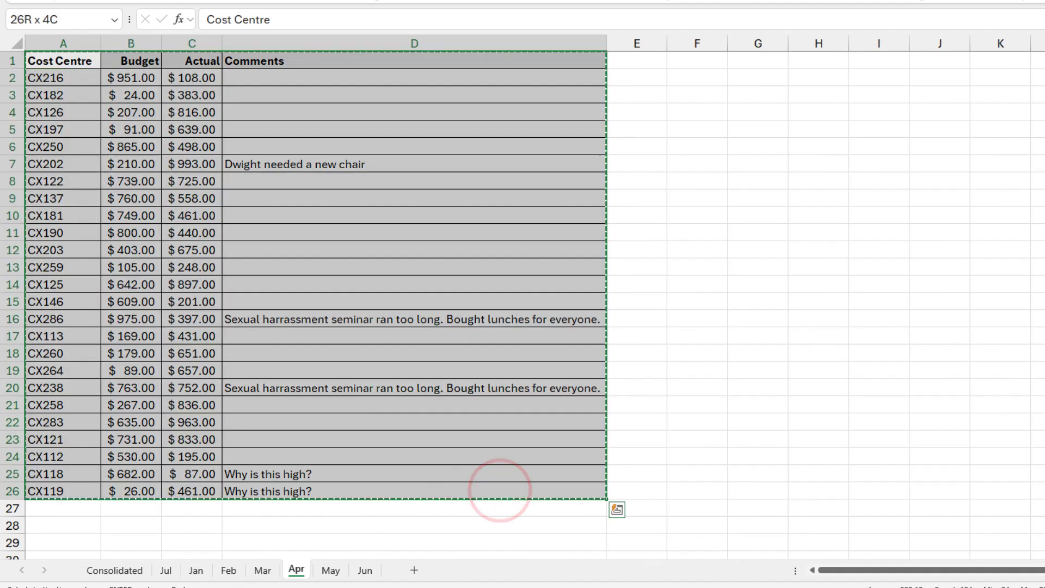
{"action": "left_click", "coordinate": [166, 570]}
{"action": "key", "text": "ctrl+v"}
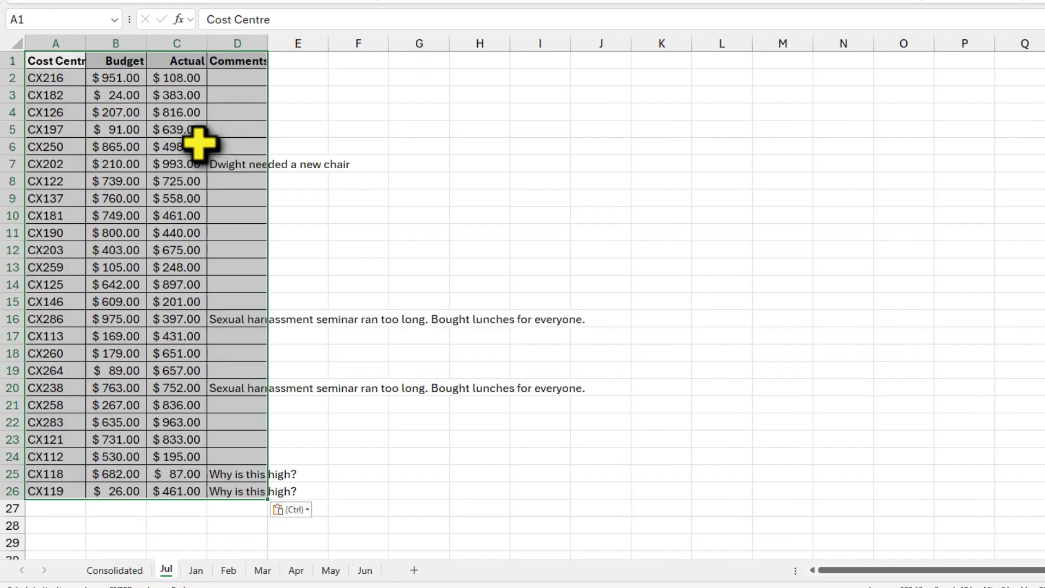
Step: On Consolidated, check that the formula still references only Jan:Jun!A2:D26
{"action": "key", "text": "ctrl+Page_Up"}
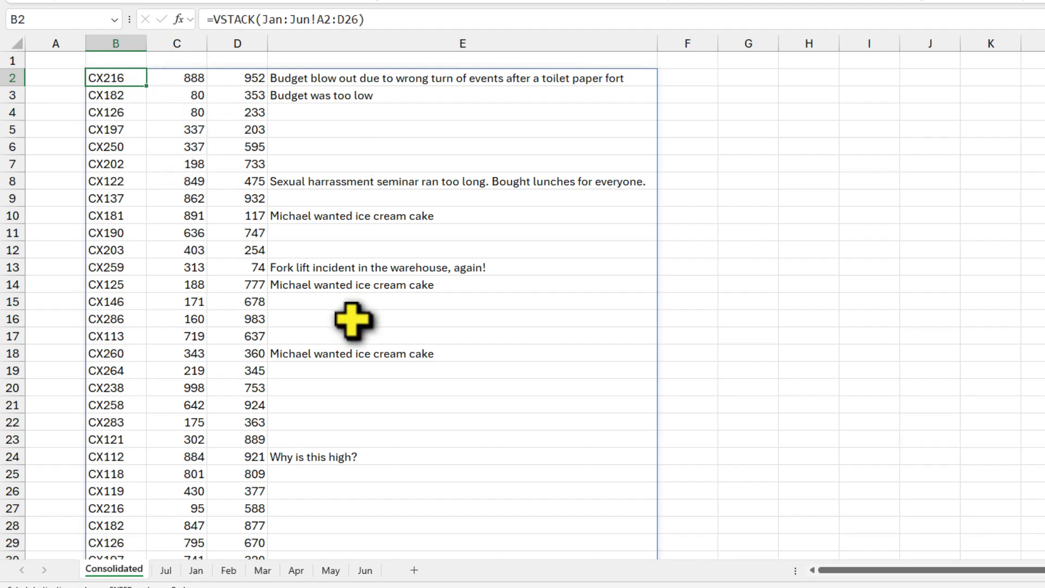
{"action": "left_click_drag", "start_coordinate": [263, 19], "coordinate": [358, 21]}
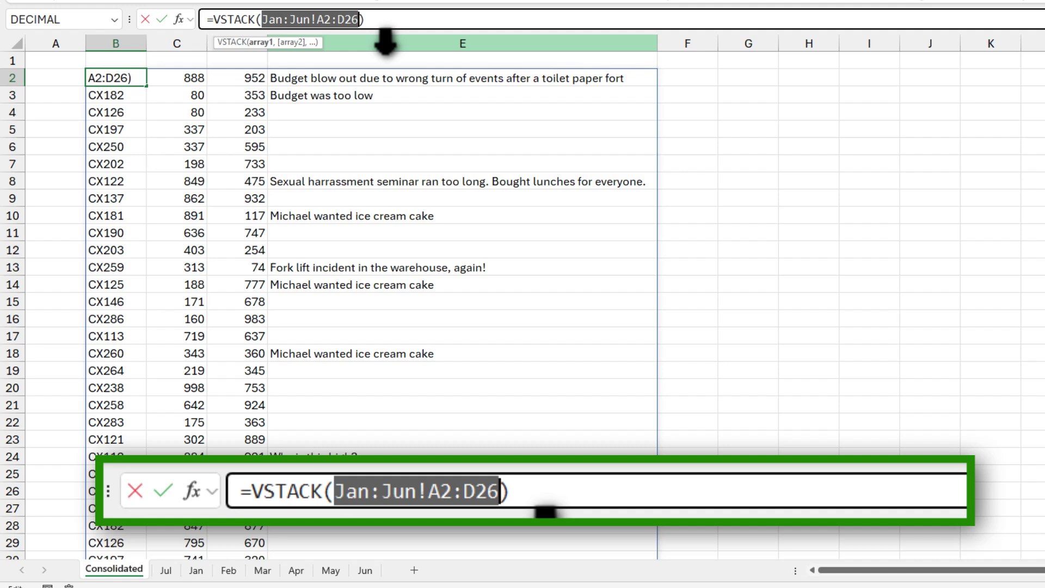
{"action": "key", "text": "Escape"}
{"action": "scroll", "coordinate": [187, 365], "scroll_direction": "down", "scroll_amount": 5}
{"action": "scroll", "coordinate": [186, 364], "scroll_direction": "up", "scroll_amount": 5}
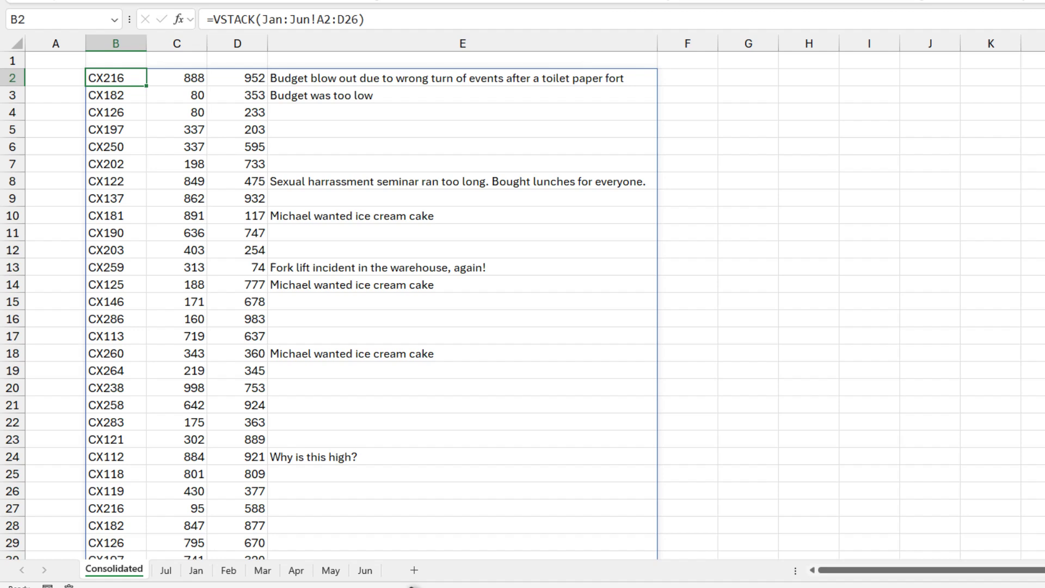
Step: Add two new empty sheets named START and END
{"action": "left_click", "coordinate": [417, 570]}
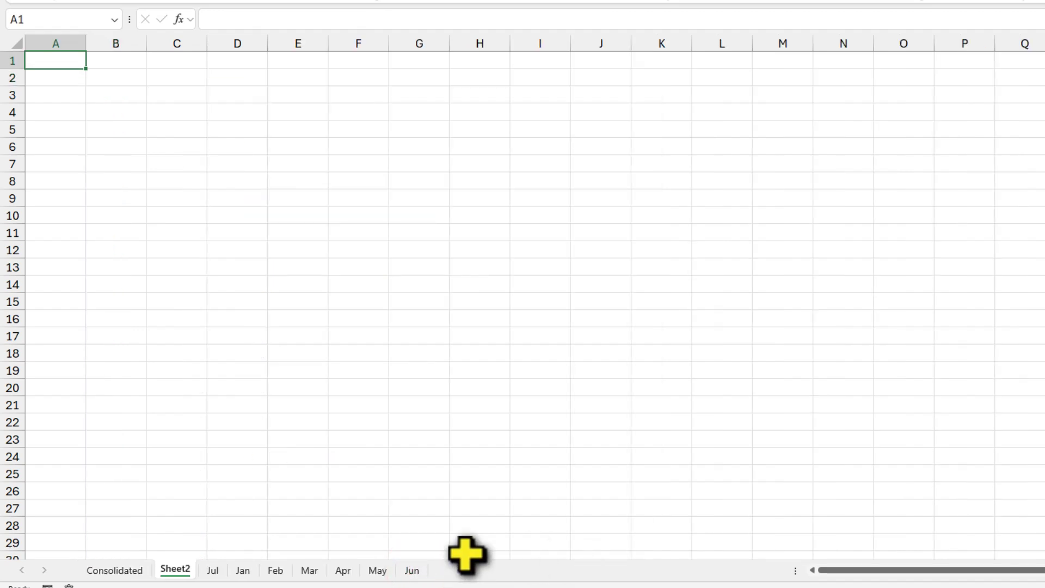
{"action": "double_click", "coordinate": [177, 569]}
{"action": "type", "text": "START"}
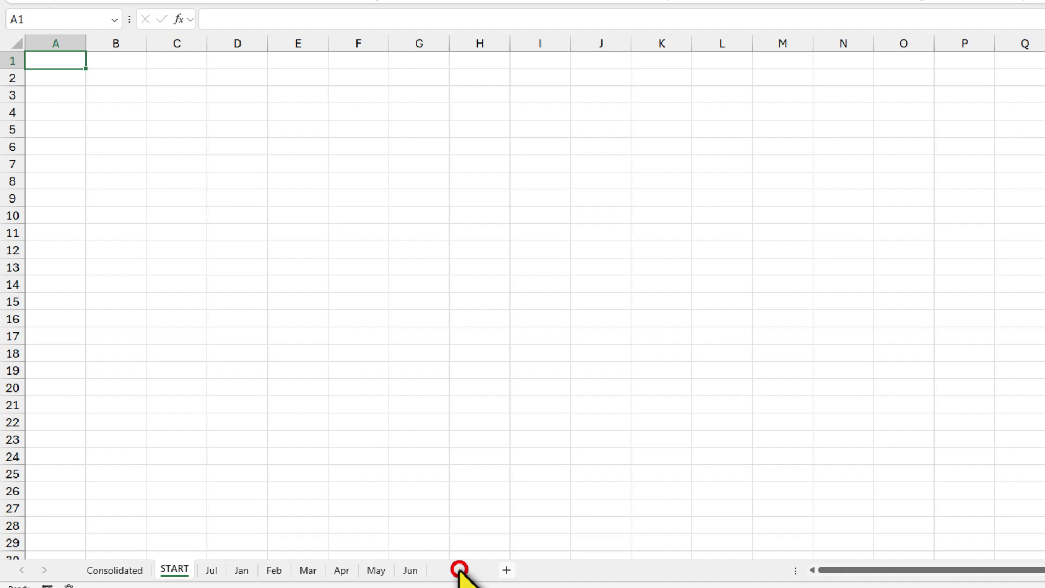
{"action": "left_click", "coordinate": [458, 568]}
{"action": "double_click", "coordinate": [220, 568]}
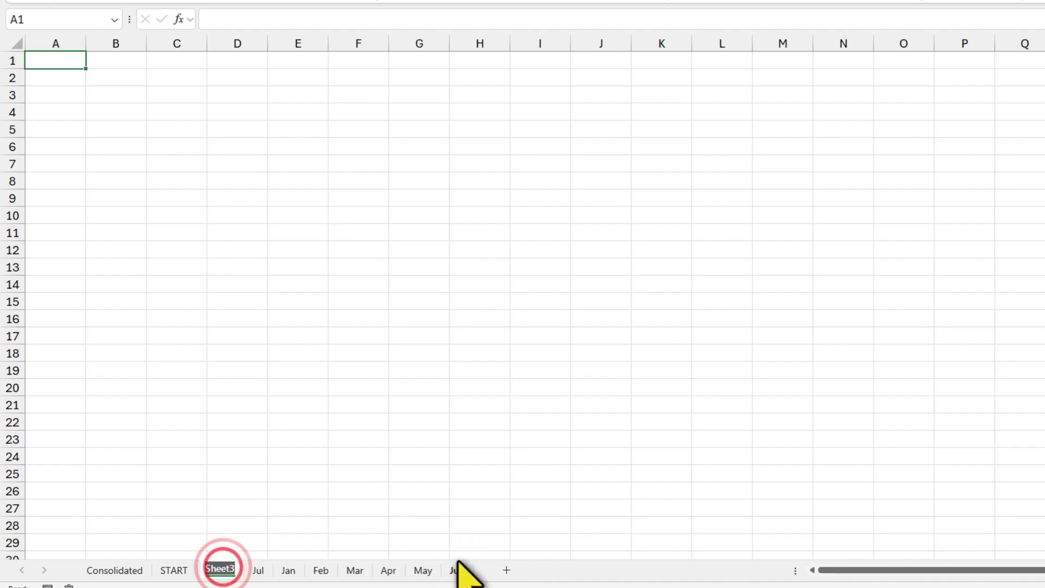
{"action": "type", "text": "END"}
{"action": "key", "text": "Return"}
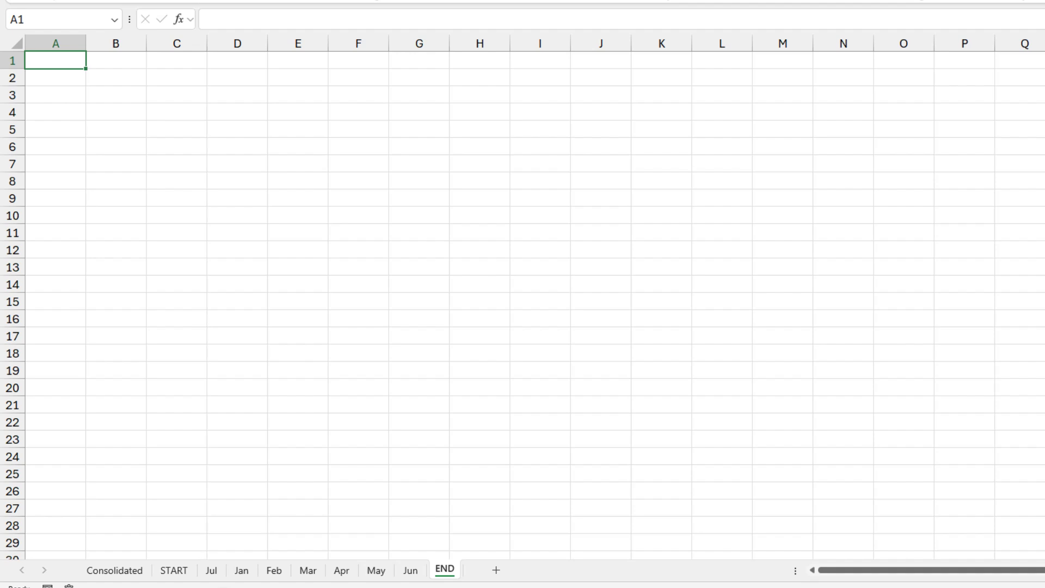
Step: Colour the START and END sheet tabs orange
{"action": "right_click", "coordinate": [173, 570]}
{"action": "left_click", "coordinate": [250, 476]}
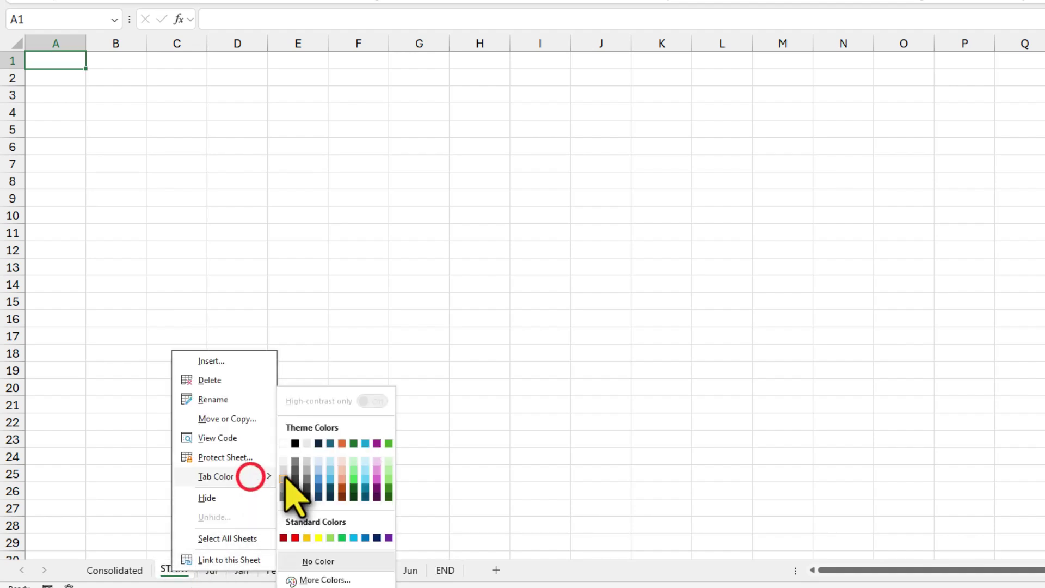
{"action": "left_click", "coordinate": [341, 443]}
{"action": "left_click", "coordinate": [442, 569]}
{"action": "right_click", "coordinate": [442, 569]}
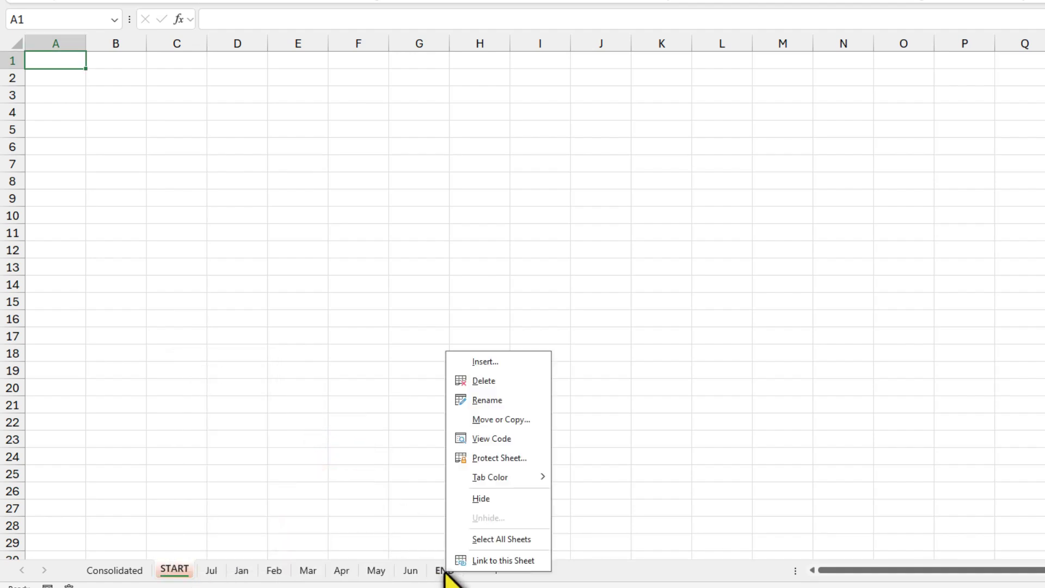
{"action": "left_click", "coordinate": [494, 477]}
{"action": "left_click", "coordinate": [582, 443]}
Step: Move the Jul sheet so it sits between Jun and END
{"action": "left_click", "coordinate": [98, 570]}
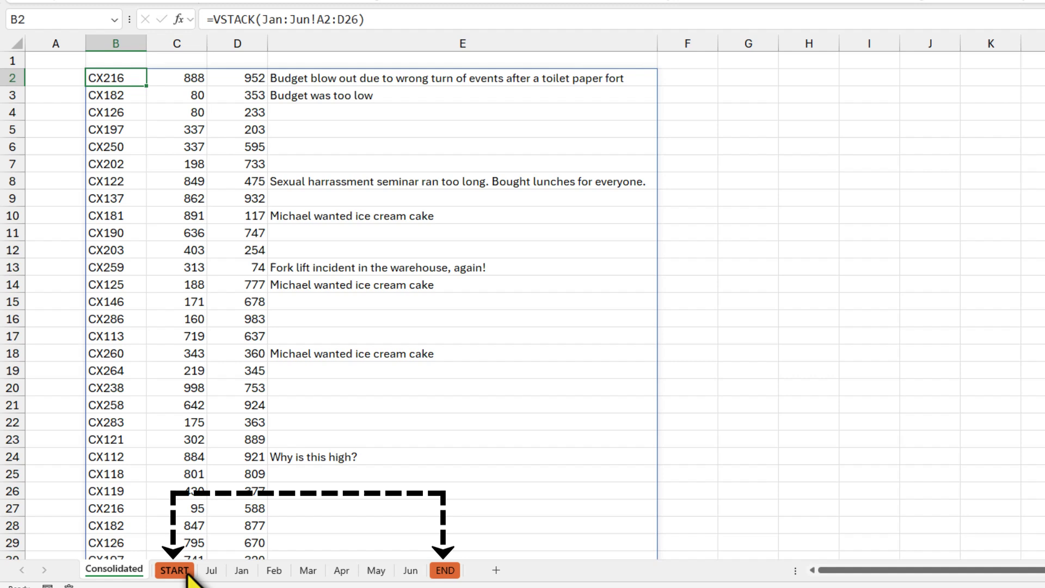
{"action": "left_click", "coordinate": [211, 571]}
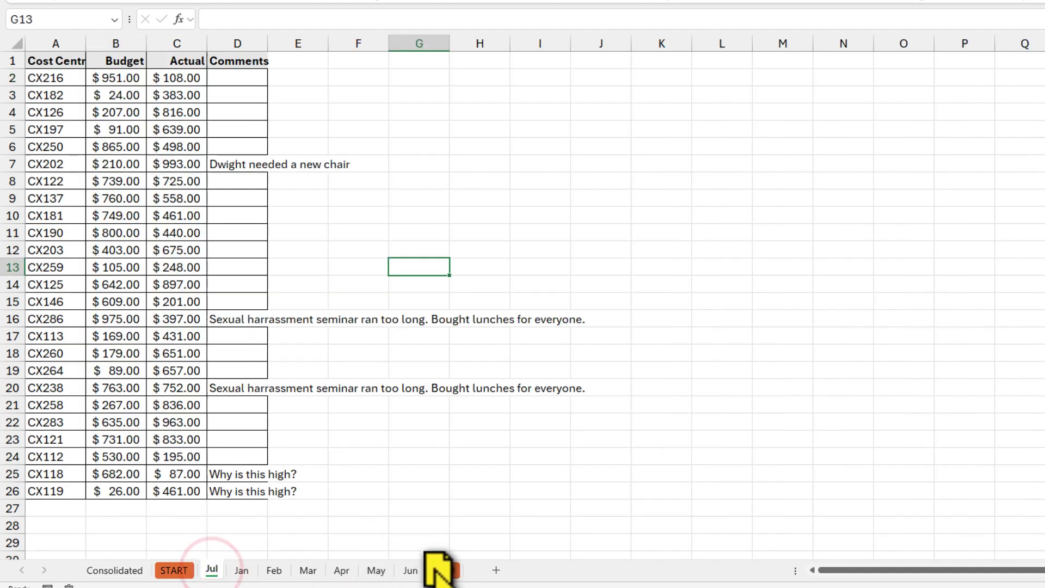
{"action": "left_click_drag", "start_coordinate": [430, 566], "coordinate": [436, 570]}
Step: Replace Consolidated B2 with =VSTACK('START:END'!A2:D26) to cover every sheet between the markers
{"action": "left_click", "coordinate": [115, 570]}
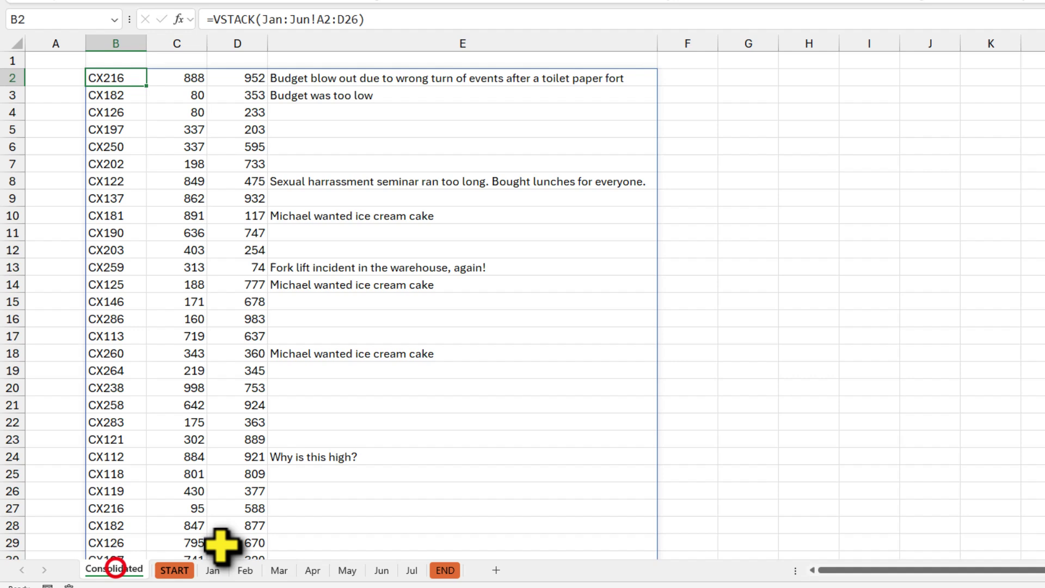
{"action": "key", "text": "Delete"}
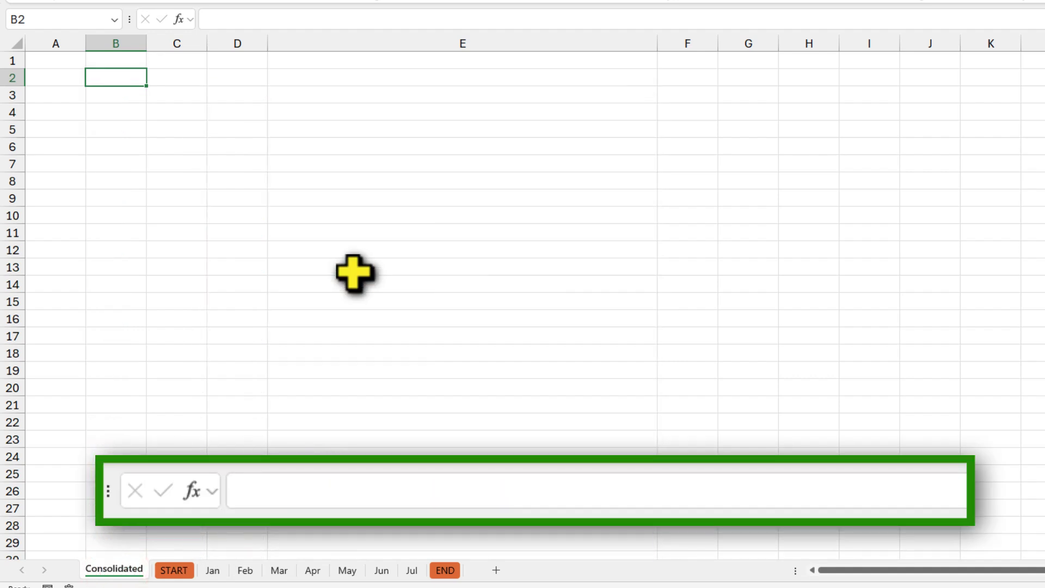
{"action": "type", "text": "=vst"}
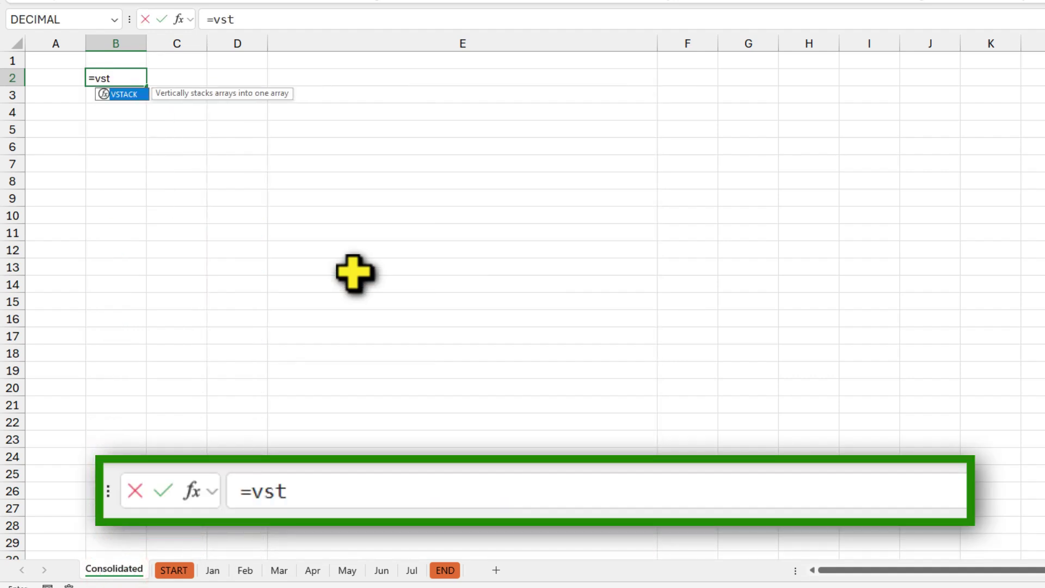
{"action": "key", "text": "Tab"}
{"action": "left_click", "coordinate": [211, 569]}
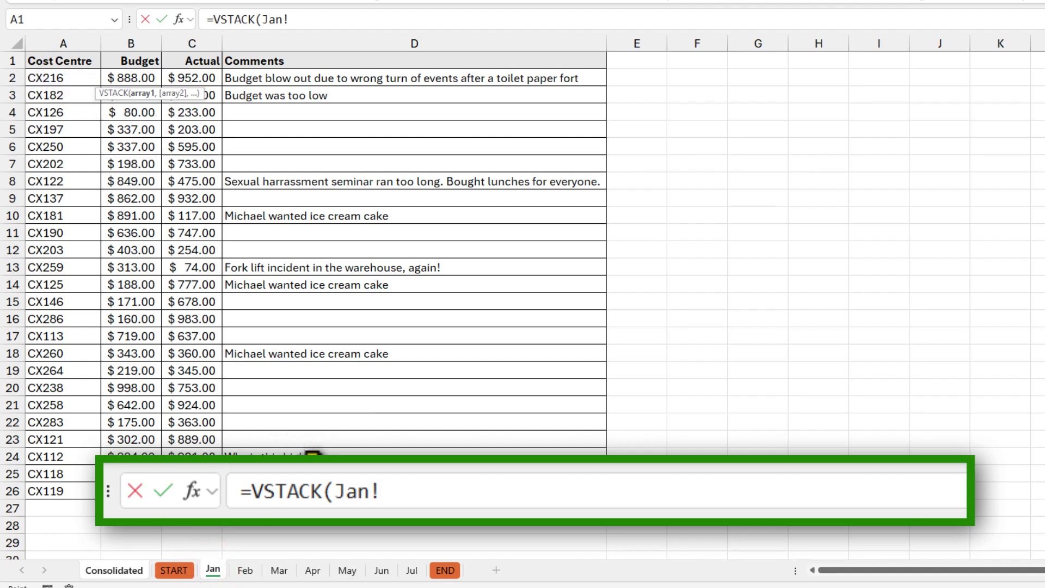
{"action": "left_click_drag", "start_coordinate": [53, 79], "coordinate": [304, 491]}
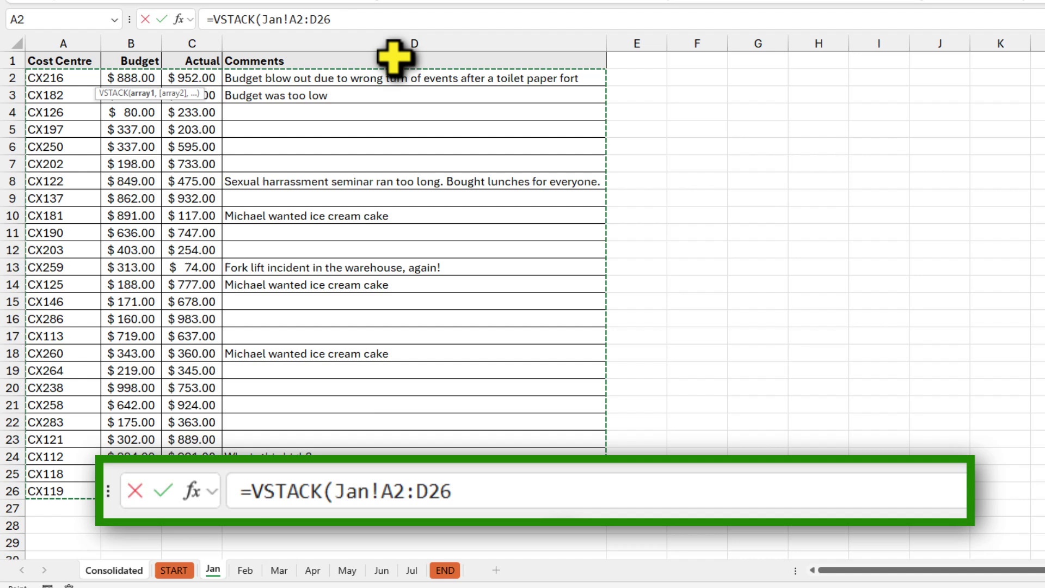
{"action": "left_click", "coordinate": [445, 570], "text": "shift"}
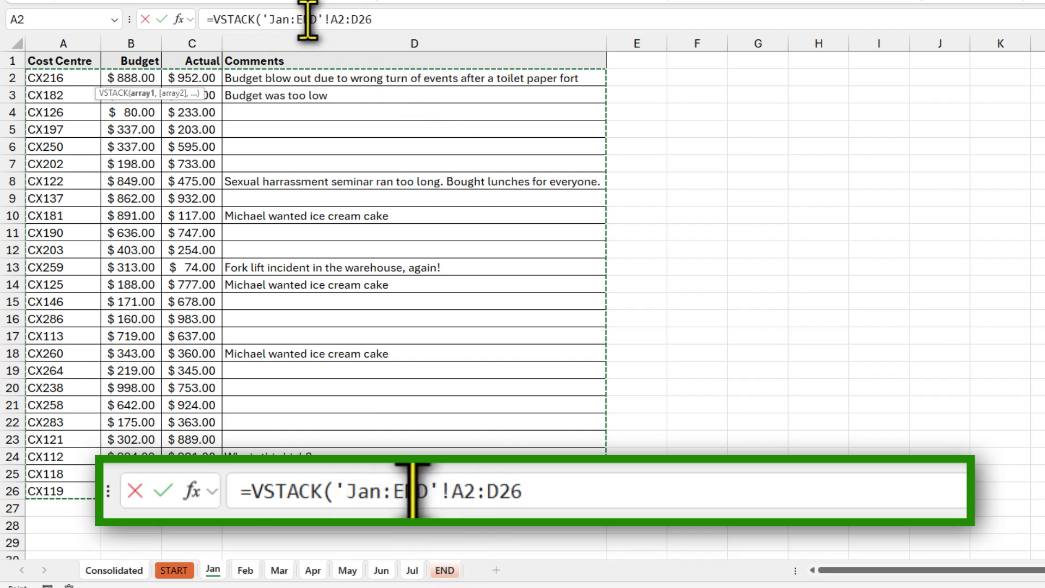
{"action": "double_click", "coordinate": [278, 19]}
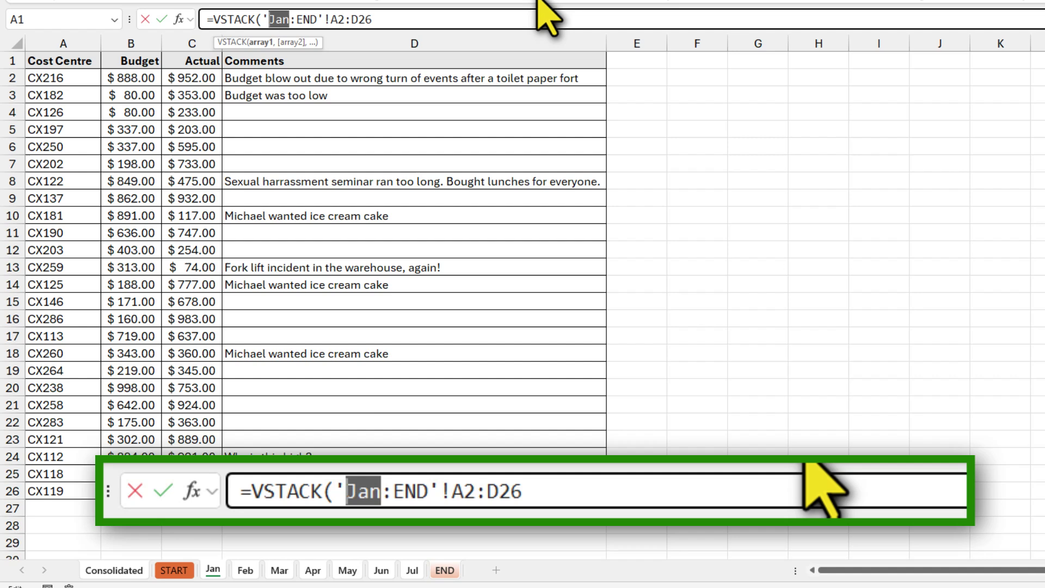
{"action": "type", "text": "S"}
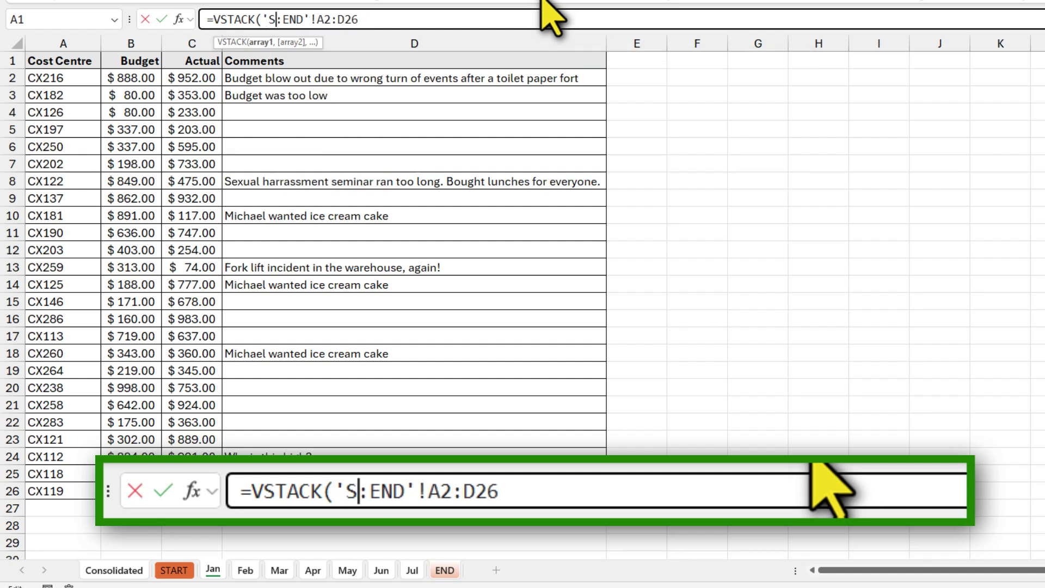
{"action": "type", "text": "TART"}
{"action": "key", "text": "End"}
{"action": "type", "text": ")"}
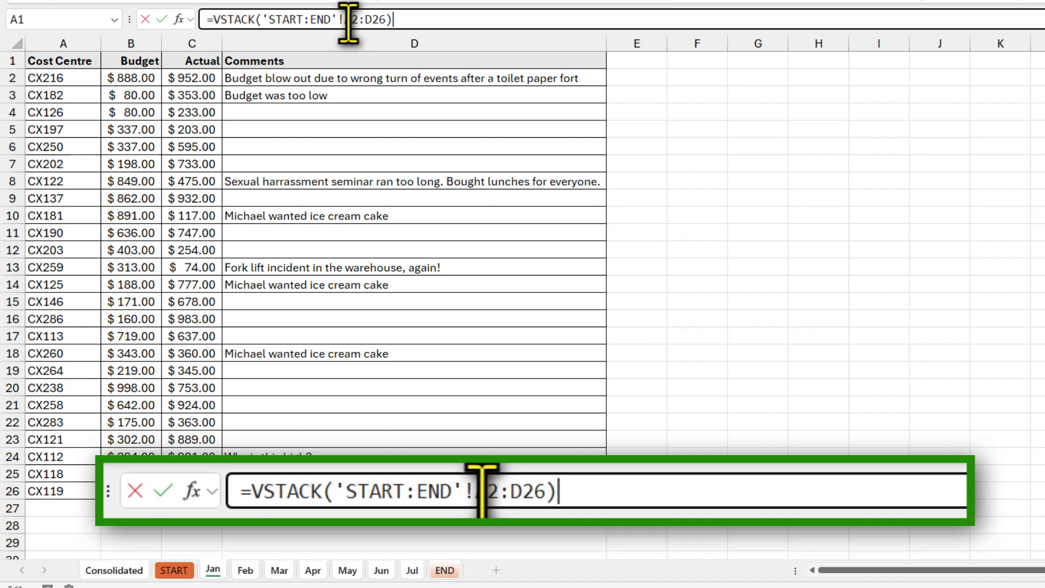
{"action": "key", "text": "Return"}
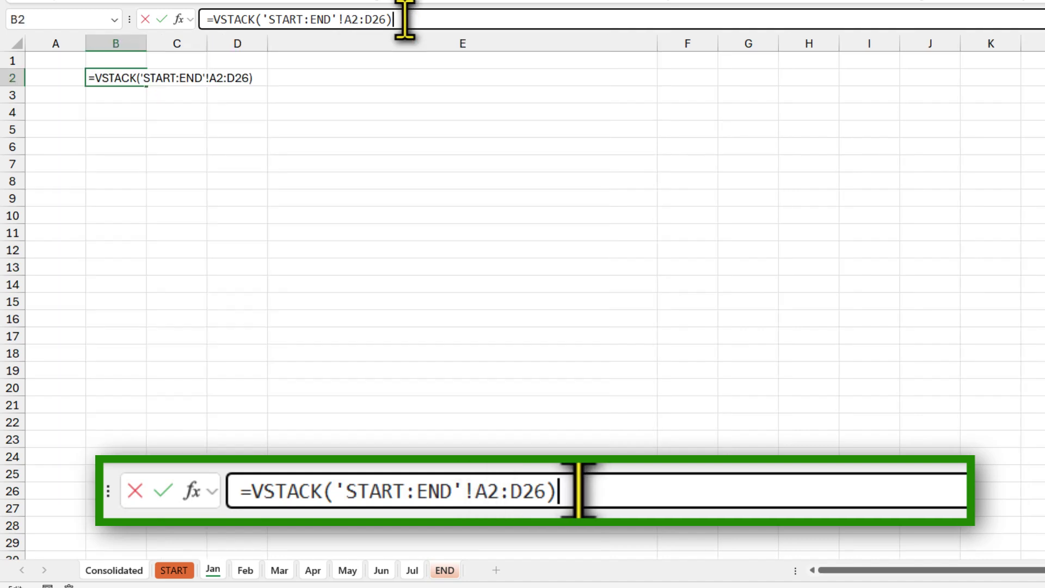
{"action": "scroll", "coordinate": [504, 227], "scroll_direction": "down", "scroll_amount": 6}
{"action": "scroll", "coordinate": [505, 227], "scroll_direction": "down", "scroll_amount": 20}
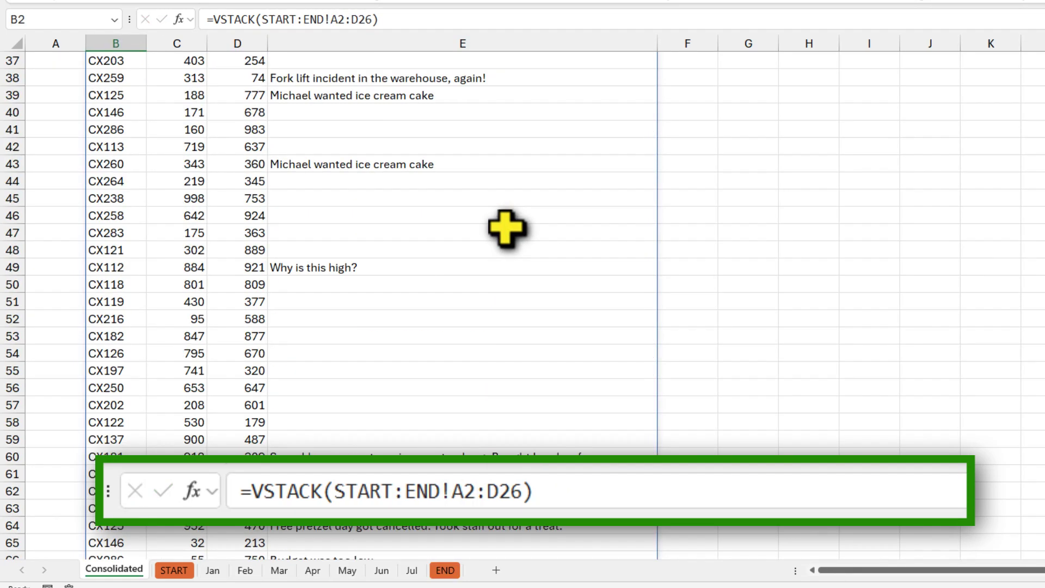
{"action": "scroll", "coordinate": [503, 227], "scroll_direction": "down", "scroll_amount": 20}
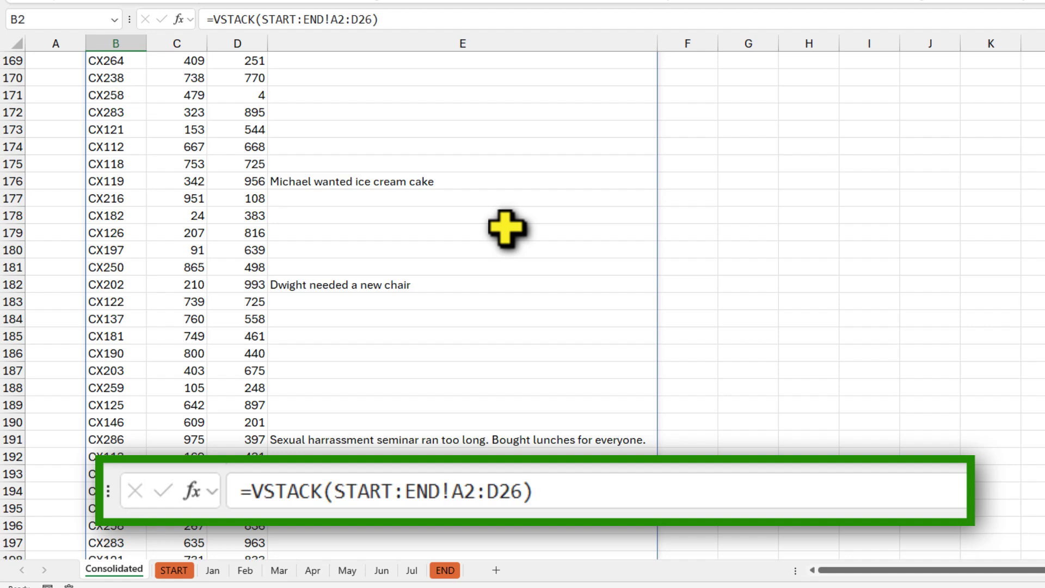
{"action": "scroll", "coordinate": [478, 209], "scroll_direction": "up", "scroll_amount": 1}
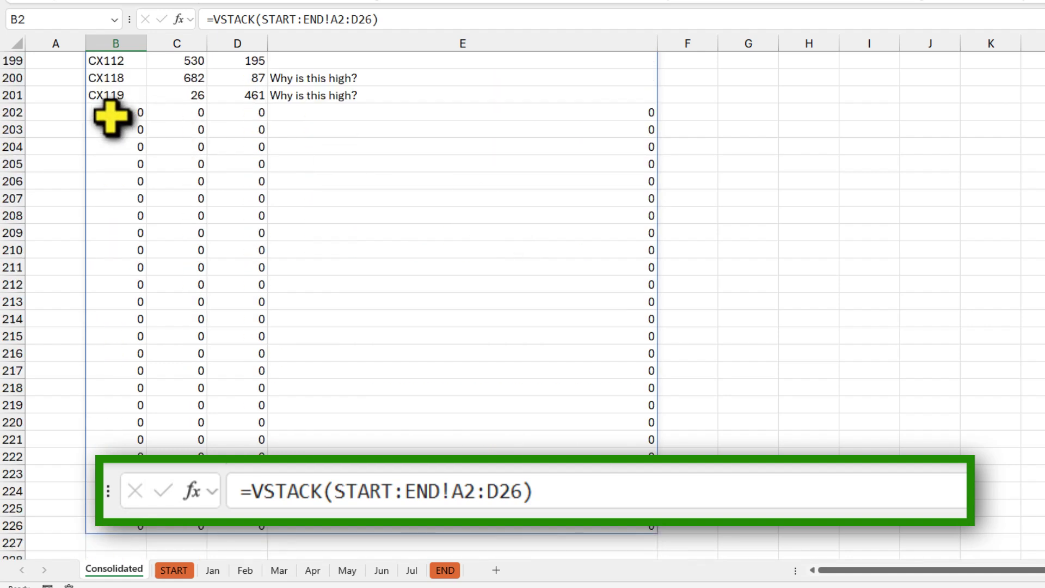
{"action": "left_click_drag", "start_coordinate": [112, 114], "coordinate": [574, 530]}
{"action": "key", "text": "ctrl+Up"}
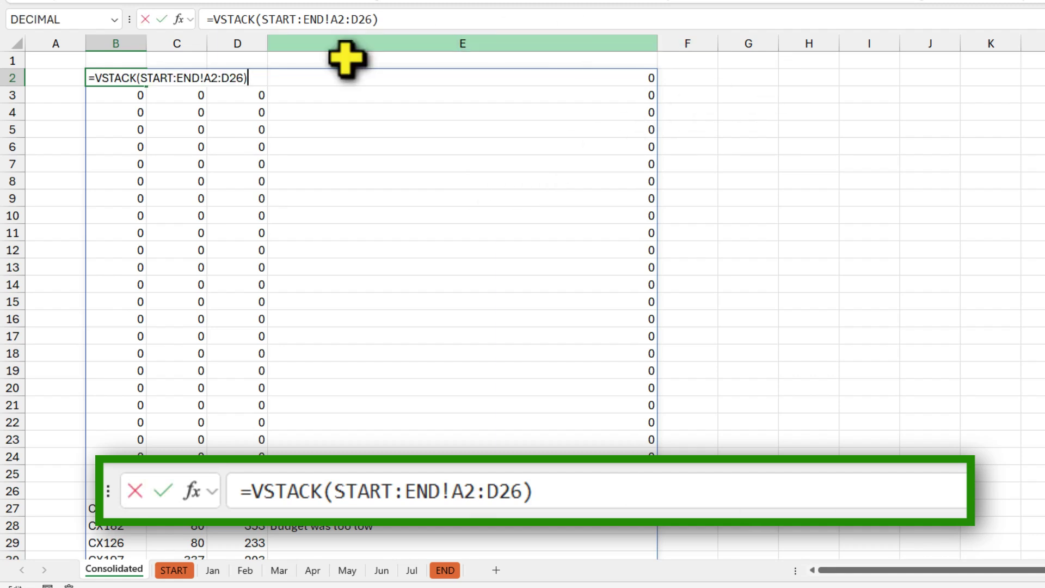
Step: Wrap the VSTACK part in LET, naming it all_data
{"action": "left_click", "coordinate": [93, 78]}
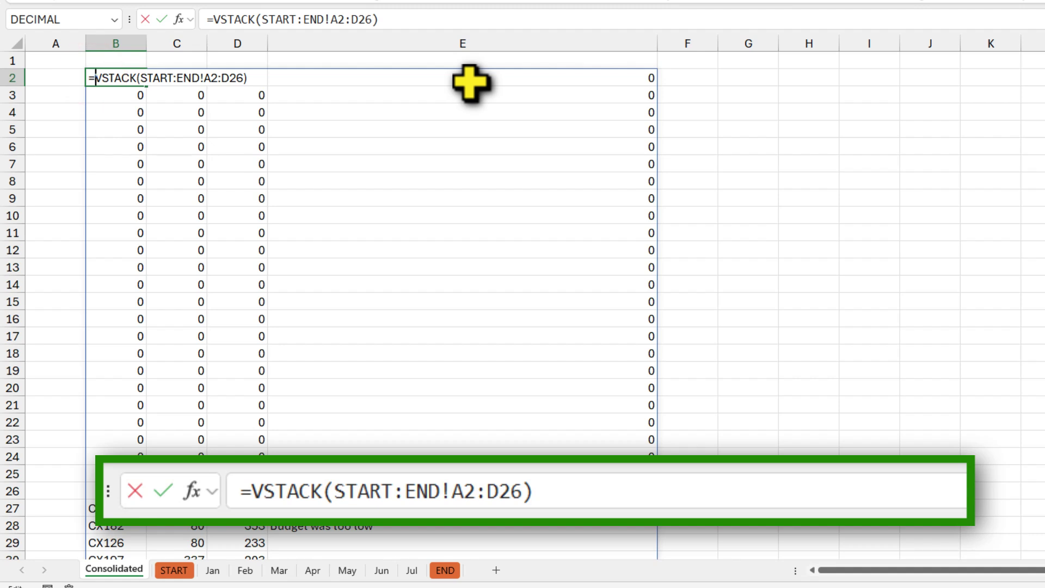
{"action": "type", "text": "LET("}
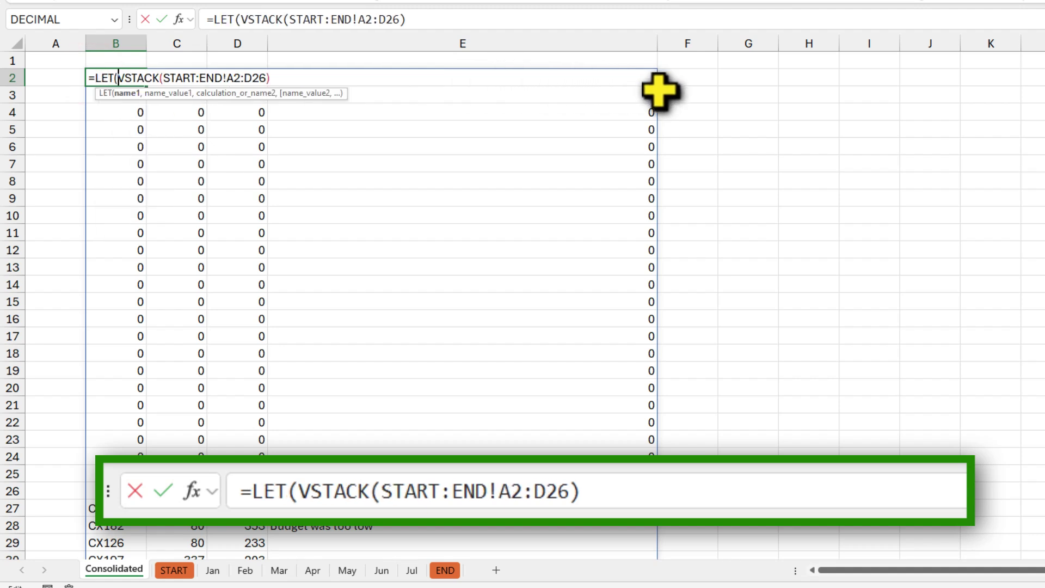
{"action": "type", "text": "all"}
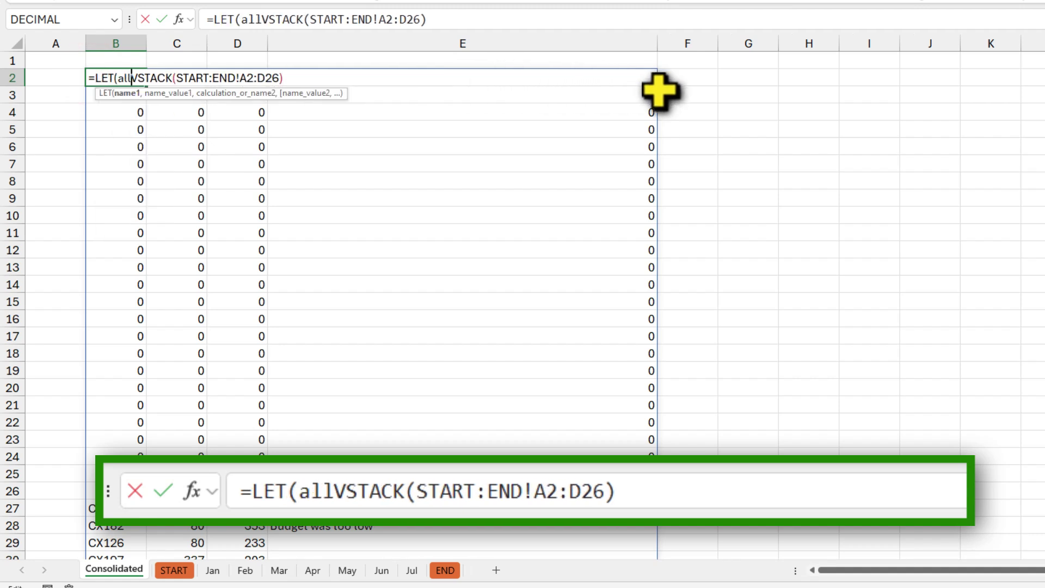
{"action": "type", "text": "_data,"}
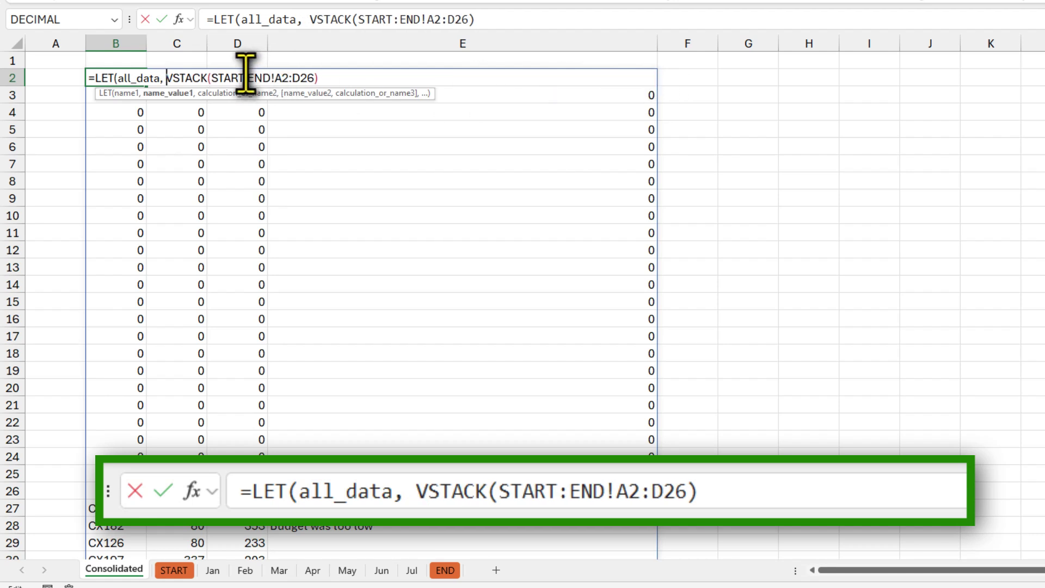
{"action": "left_click_drag", "start_coordinate": [166, 78], "coordinate": [338, 82]}
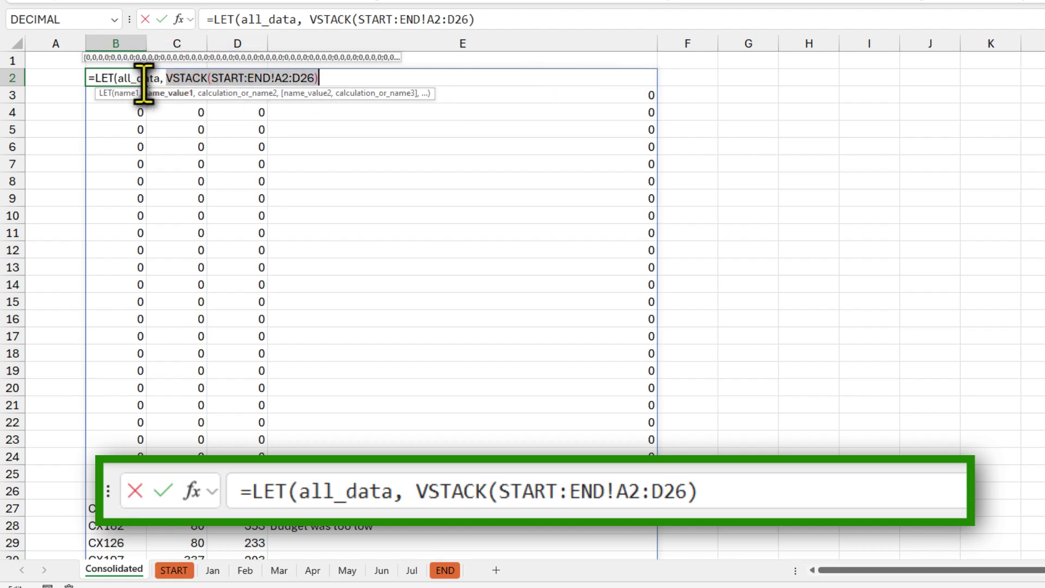
{"action": "left_click", "coordinate": [333, 77]}
Step: Add FILTER(all_data, ...) as the LET calculation
{"action": "type", "text": ", "}
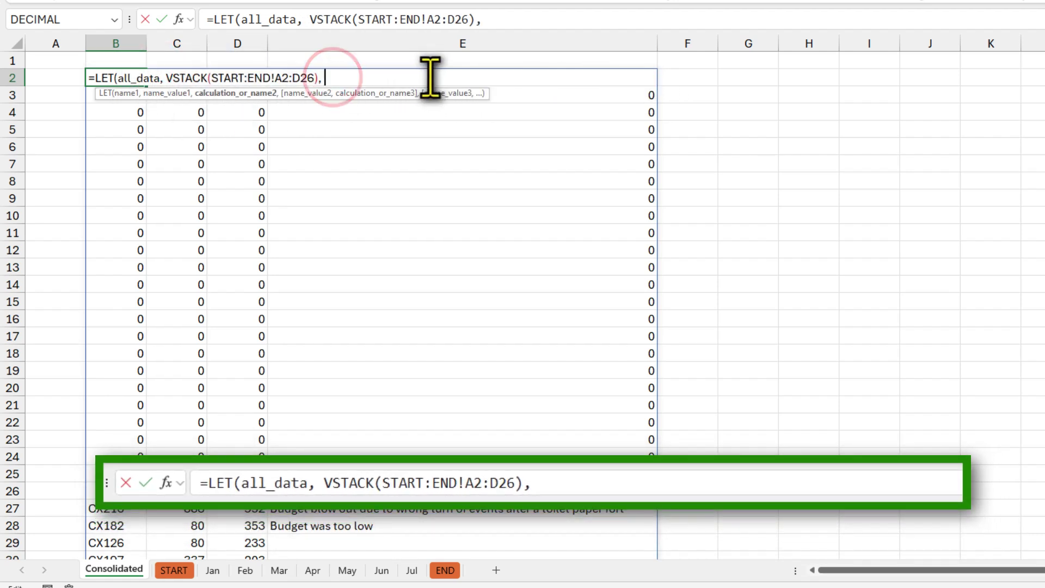
{"action": "type", "text": "filter"}
{"action": "key", "text": "Tab"}
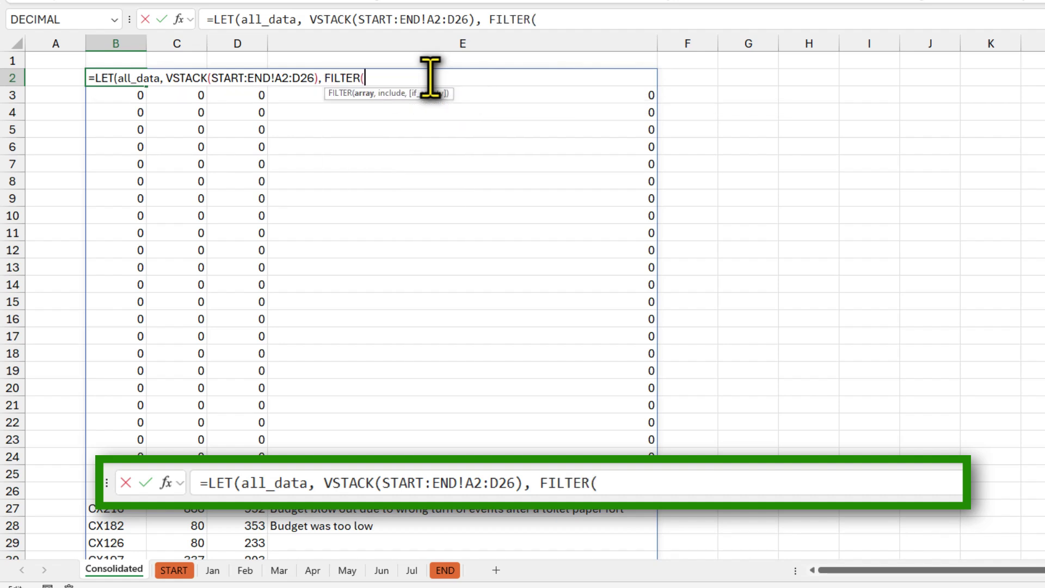
{"action": "type", "text": "all"}
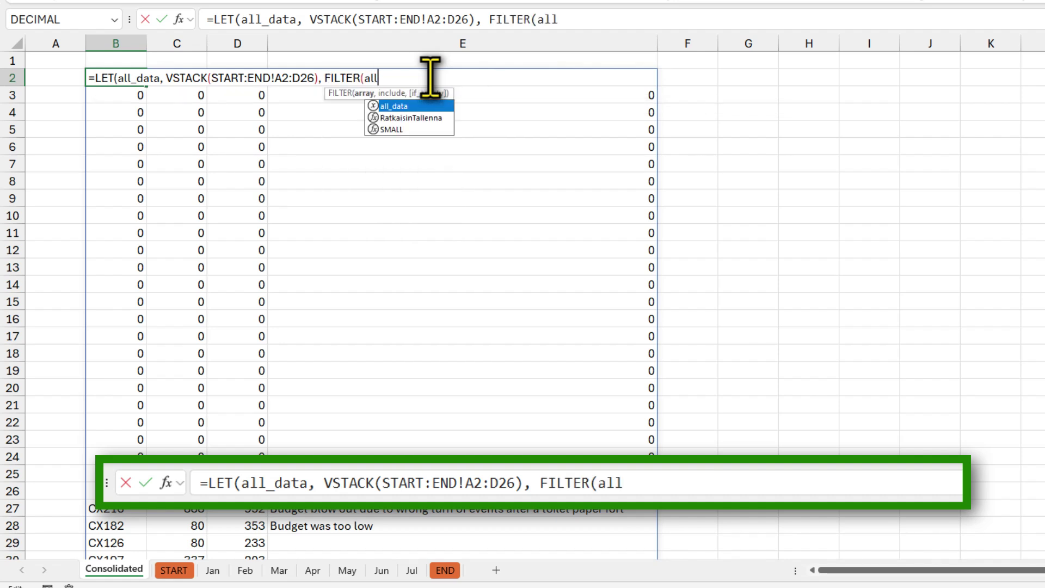
{"action": "key", "text": "Tab"}
{"action": "type", "text": ","}
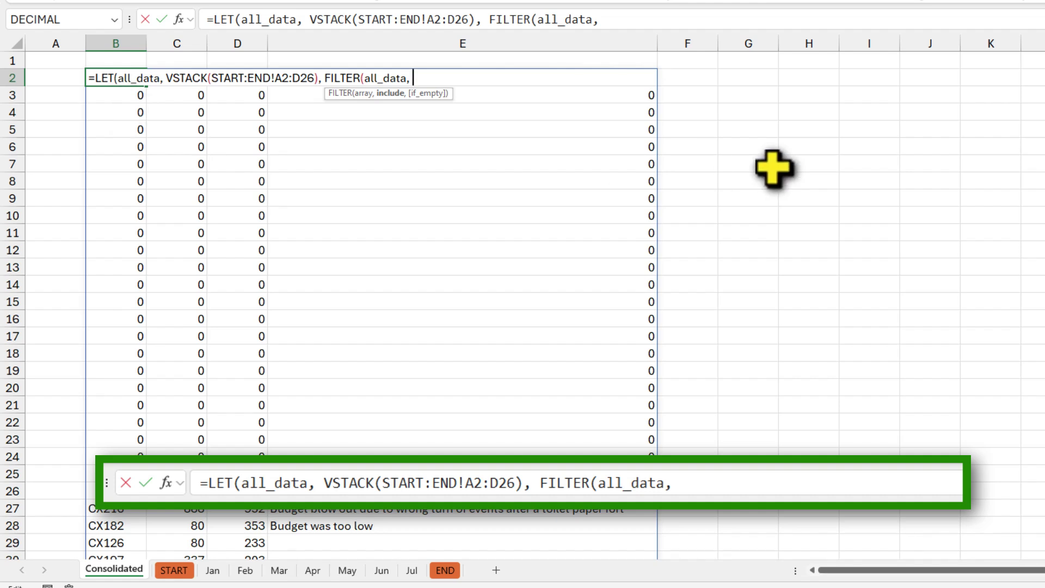
Step: Set the filter condition CHOOSECOLS(all_data,1)<>0 and close the formula
{"action": "type", "text": "hoo"}
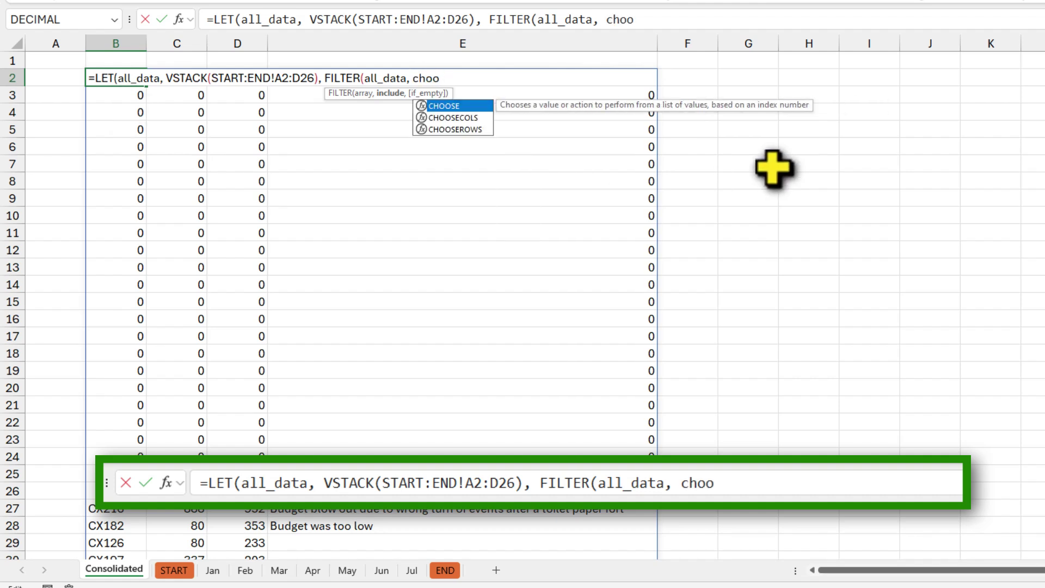
{"action": "key", "text": "Down"}
{"action": "key", "text": "Tab"}
{"action": "type", "text": "all"}
{"action": "key", "text": "Tab"}
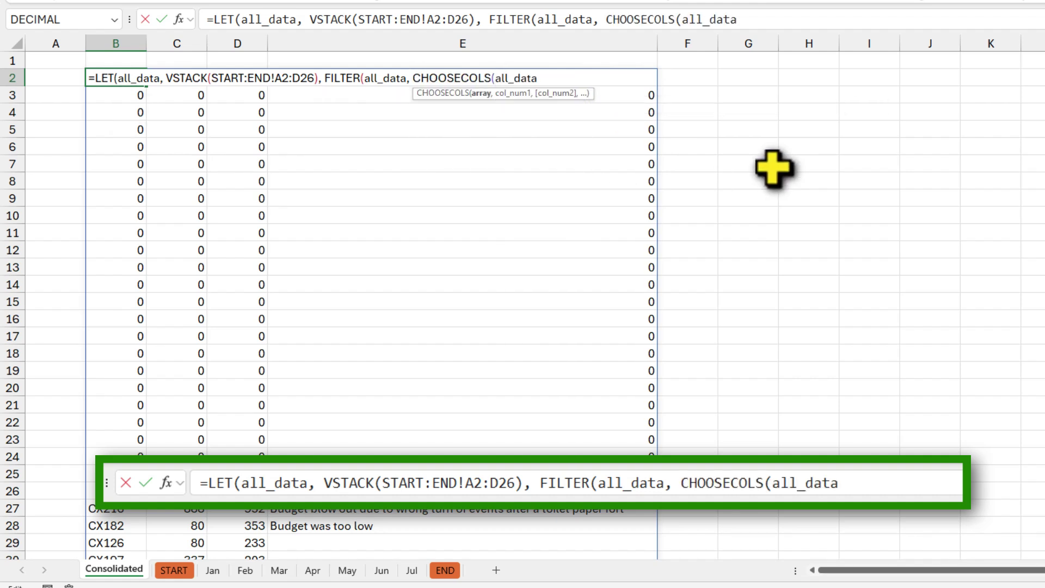
{"action": "type", "text": ",1)<>"}
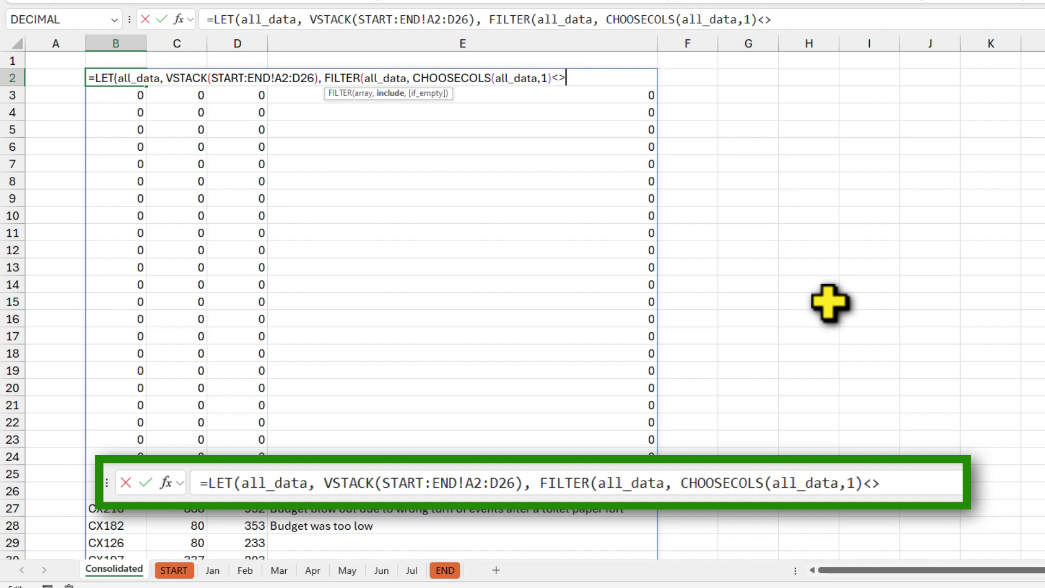
{"action": "type", "text": "0))"}
{"action": "key", "text": "ctrl+Return"}
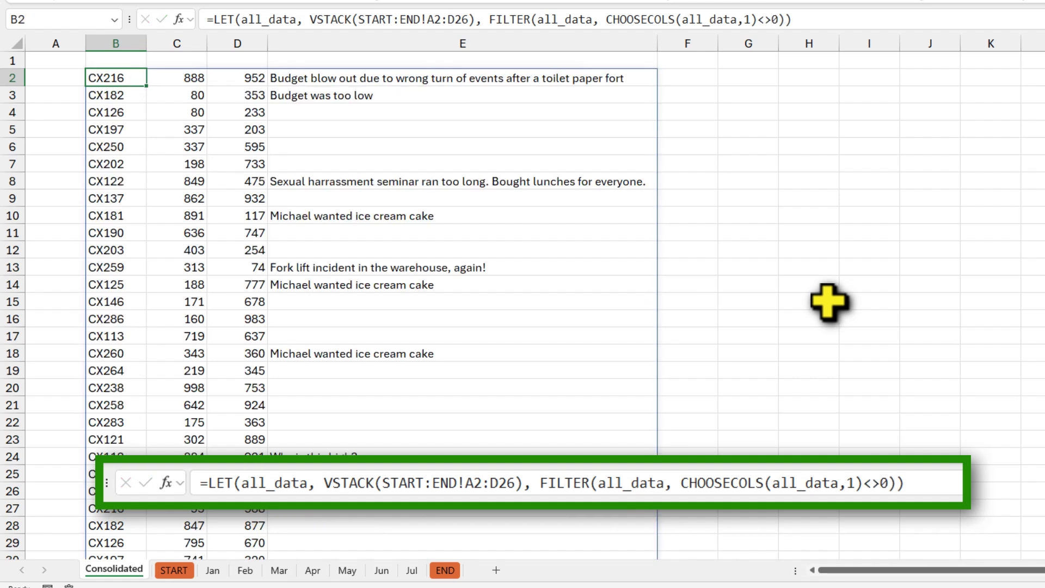
{"action": "scroll", "coordinate": [227, 183], "scroll_direction": "down", "scroll_amount": 6}
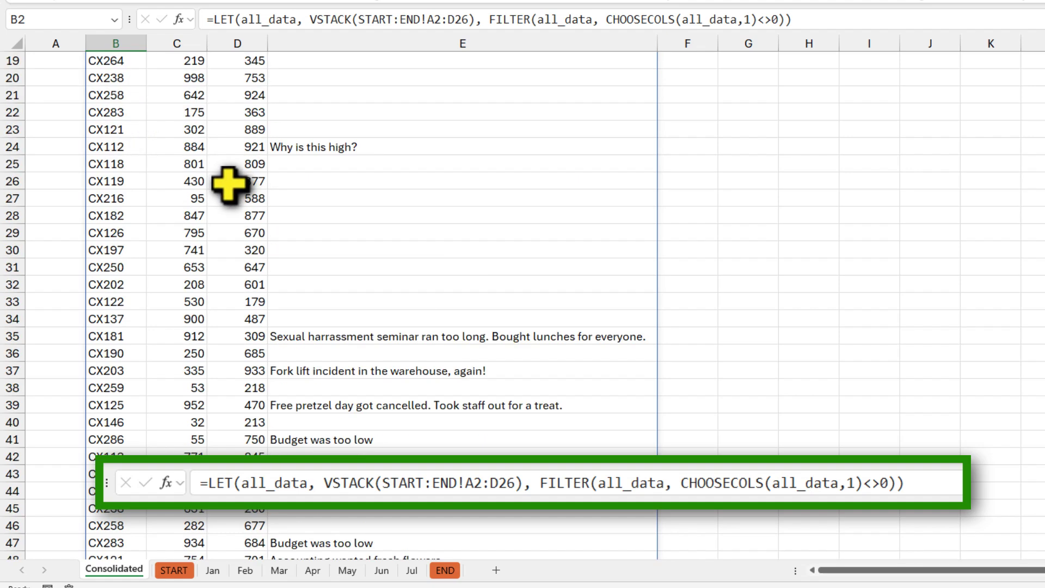
{"action": "scroll", "coordinate": [227, 182], "scroll_direction": "down", "scroll_amount": 20}
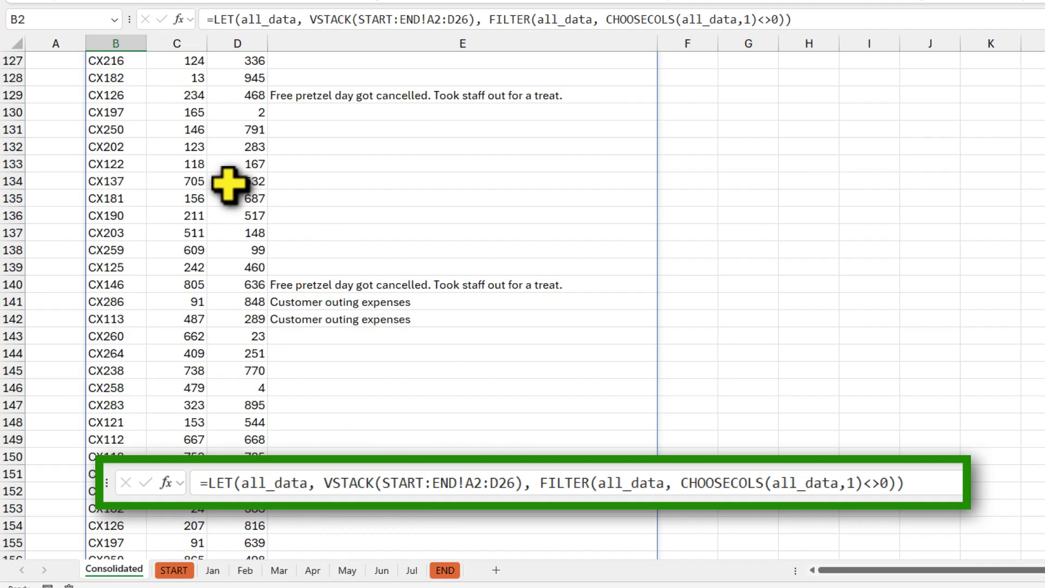
{"action": "scroll", "coordinate": [227, 182], "scroll_direction": "down", "scroll_amount": 13}
{"action": "scroll", "coordinate": [227, 182], "scroll_direction": "up", "scroll_amount": 20}
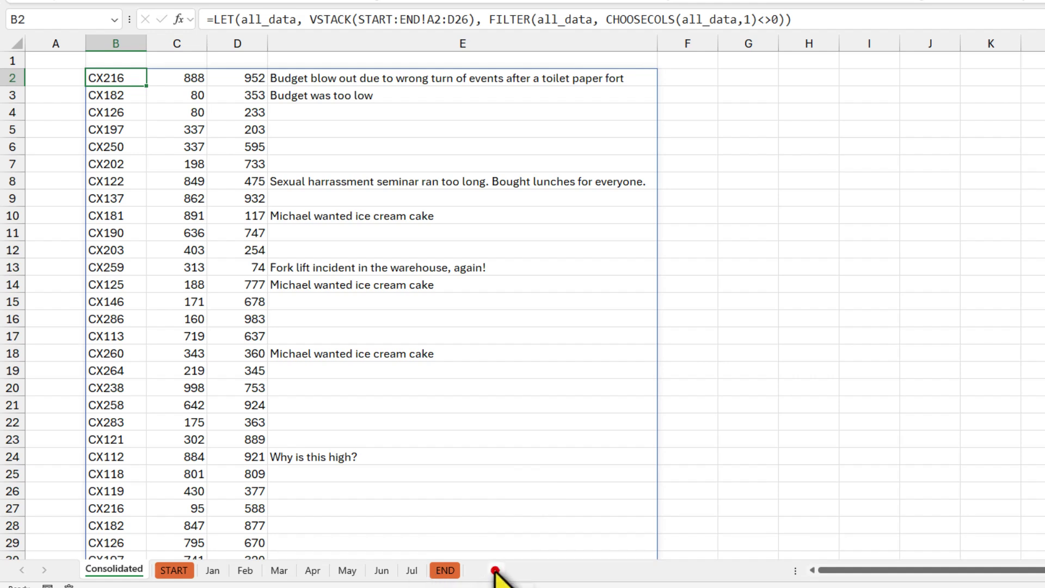
Step: Add an Aug sheet before START and paste May's cost-centre table into it
{"action": "left_click", "coordinate": [495, 570]}
{"action": "left_click_drag", "start_coordinate": [172, 568], "coordinate": [240, 574]}
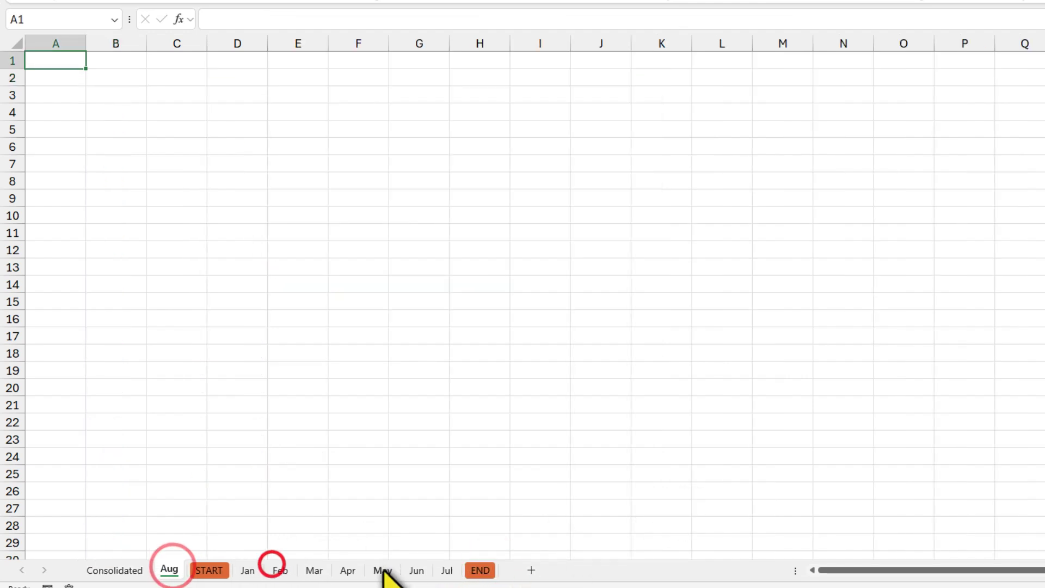
{"action": "left_click", "coordinate": [382, 569]}
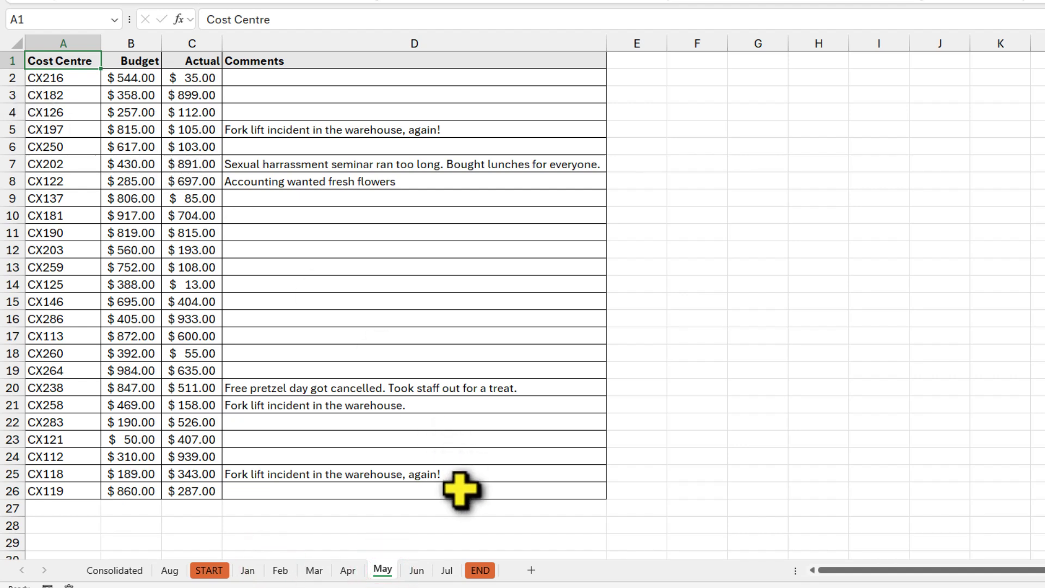
{"action": "key", "text": "ctrl+a"}
{"action": "key", "text": "ctrl+c"}
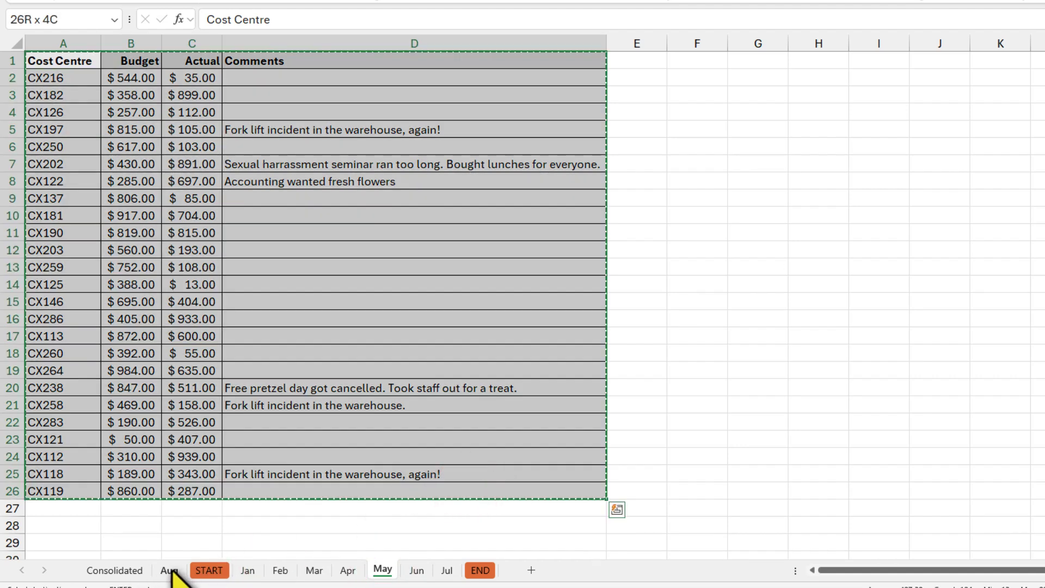
{"action": "left_click", "coordinate": [169, 569]}
{"action": "key", "text": "ctrl+v"}
{"action": "left_click", "coordinate": [634, 296]}
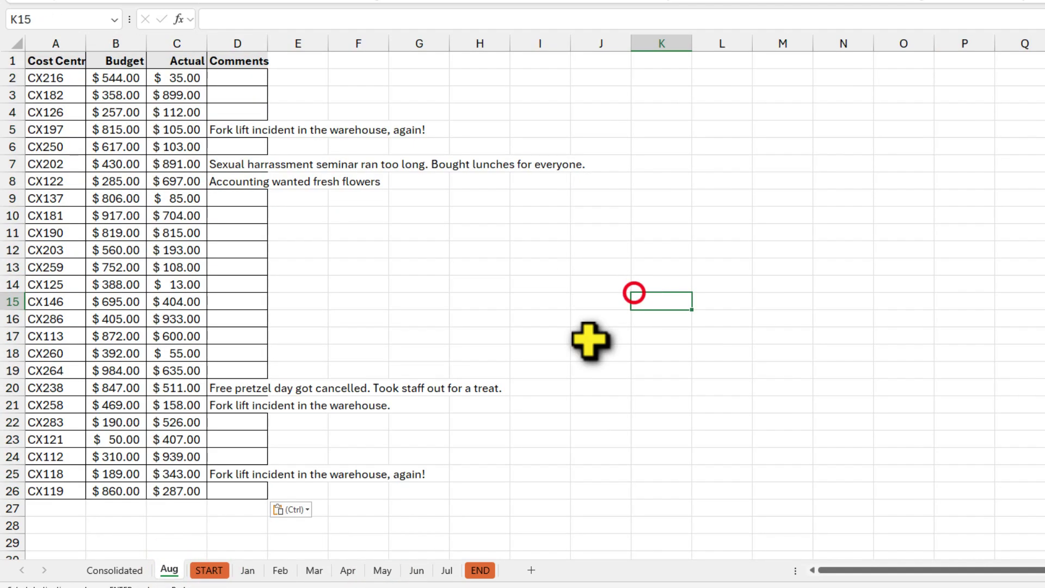
Step: Confirm on Consolidated that the filtered data still ends at row 176
{"action": "left_click", "coordinate": [127, 571]}
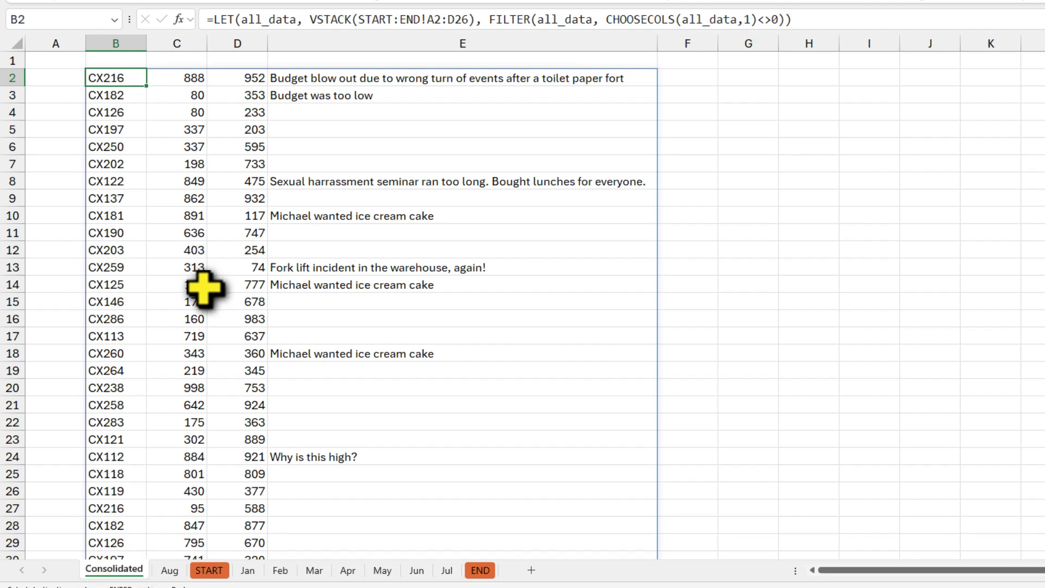
{"action": "scroll", "coordinate": [204, 288], "scroll_direction": "down", "scroll_amount": 1}
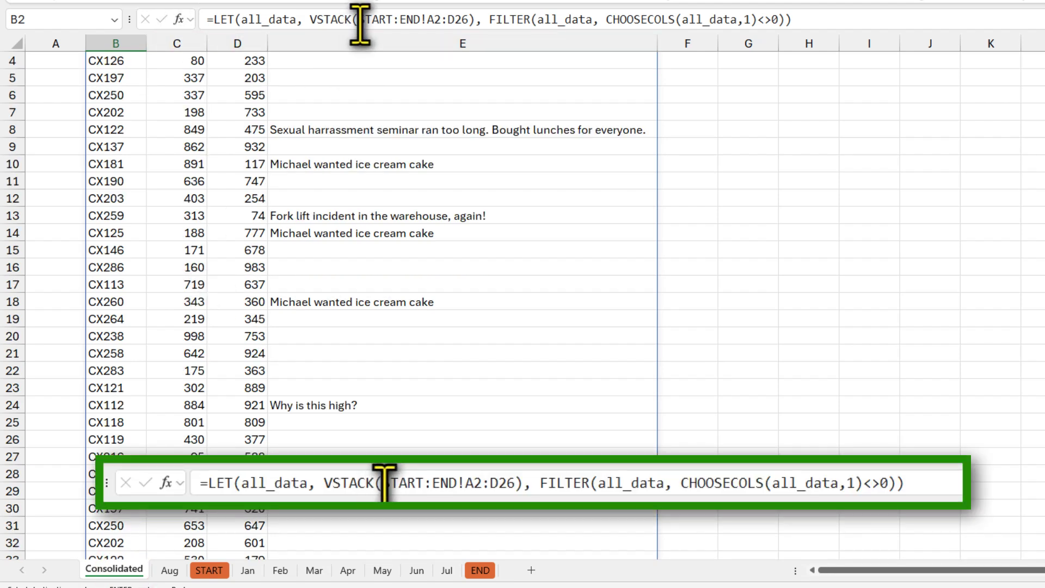
{"action": "scroll", "coordinate": [109, 108], "scroll_direction": "up", "scroll_amount": 1}
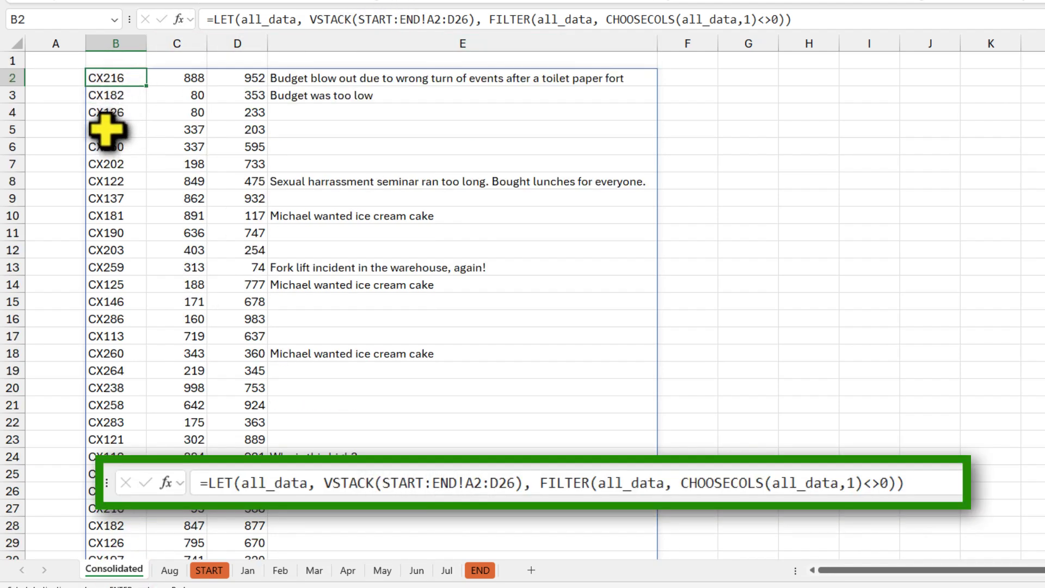
{"action": "left_click", "coordinate": [111, 77]}
{"action": "key", "text": "ctrl+Down"}
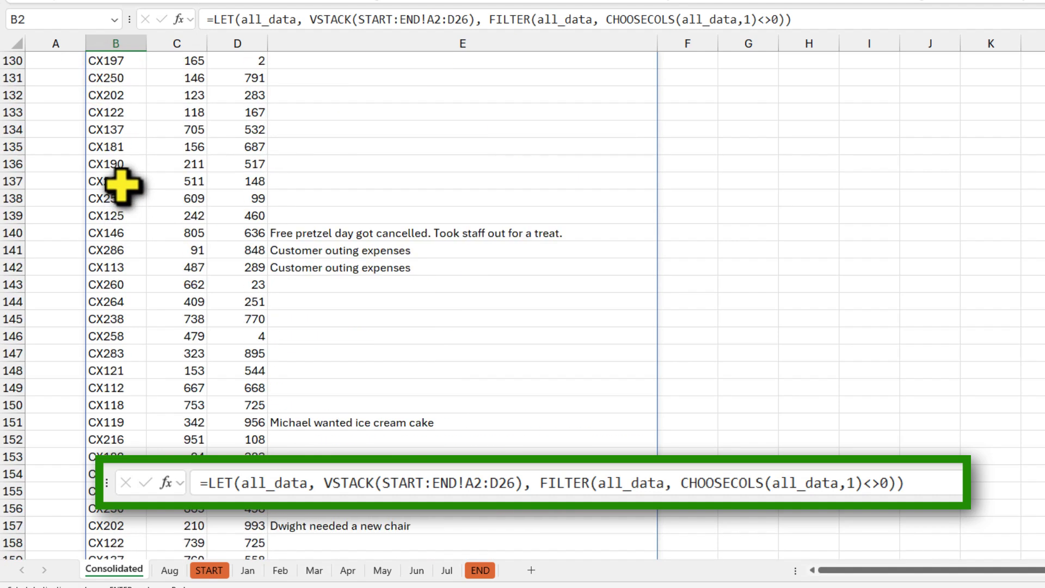
{"action": "scroll", "coordinate": [490, 420], "scroll_direction": "up", "scroll_amount": 20}
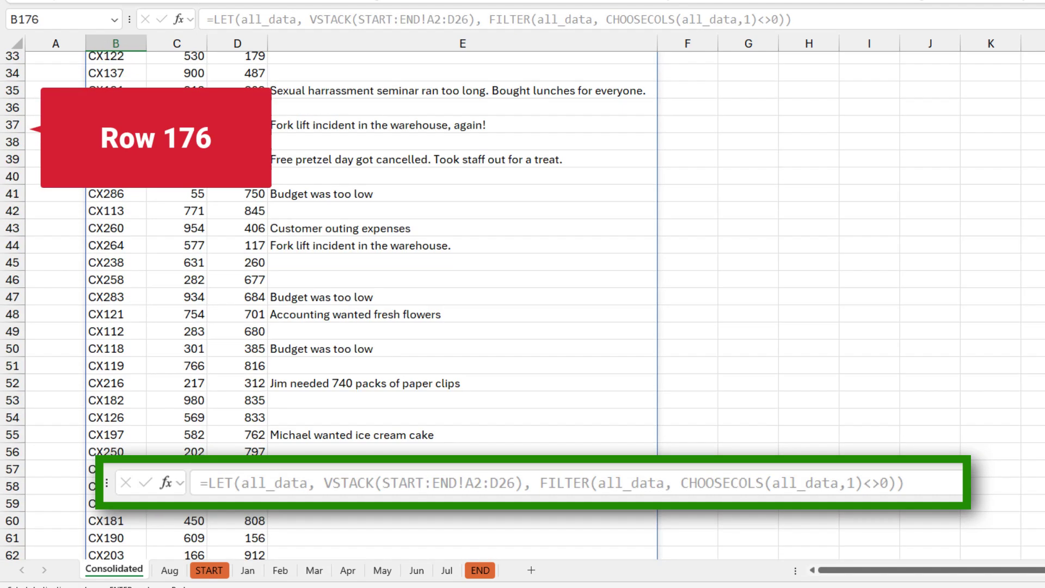
{"action": "left_click", "coordinate": [169, 570]}
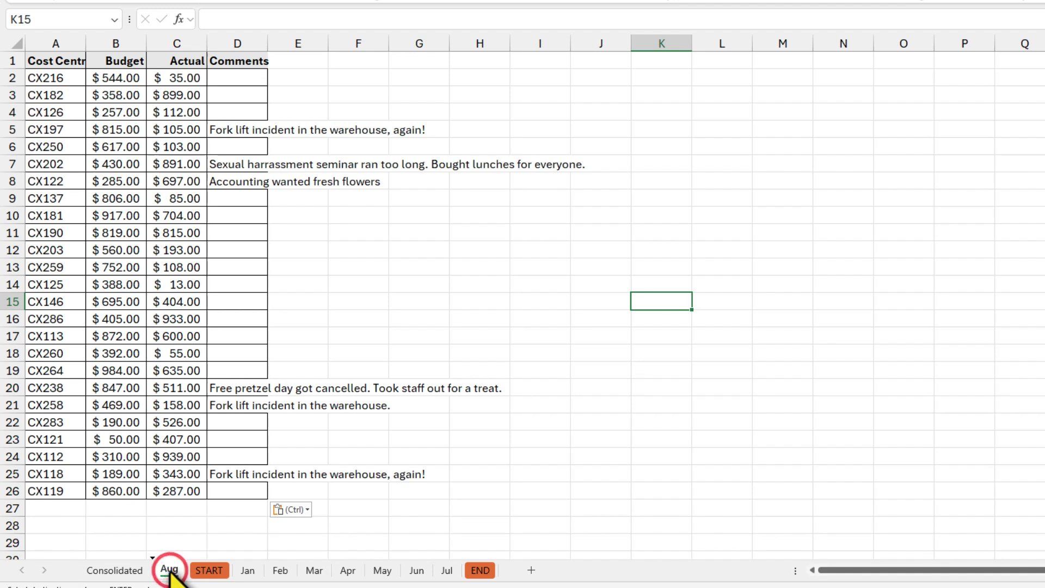
Step: Move Aug between Jul and END and confirm the Consolidated list now reaches row 201
{"action": "left_click_drag", "start_coordinate": [170, 572], "coordinate": [457, 566]}
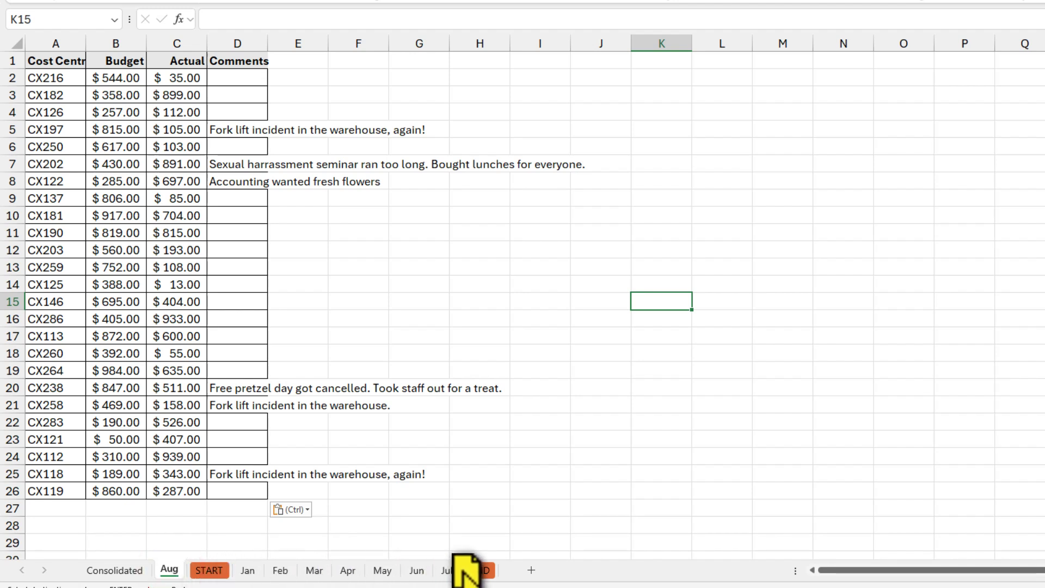
{"action": "left_click_drag", "start_coordinate": [465, 570], "coordinate": [479, 569]}
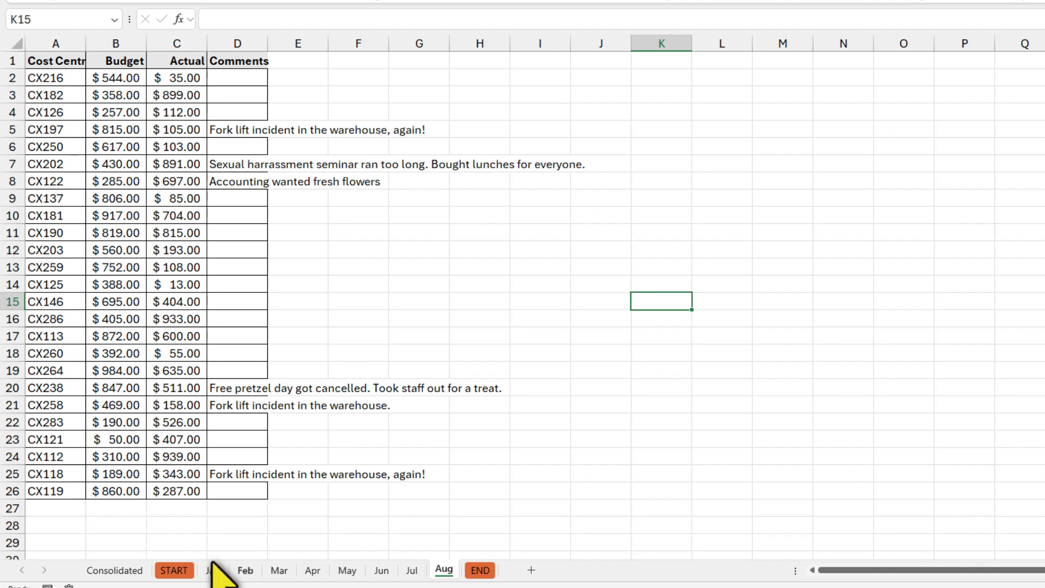
{"action": "left_click", "coordinate": [100, 571]}
{"action": "key", "text": "ctrl+Down"}
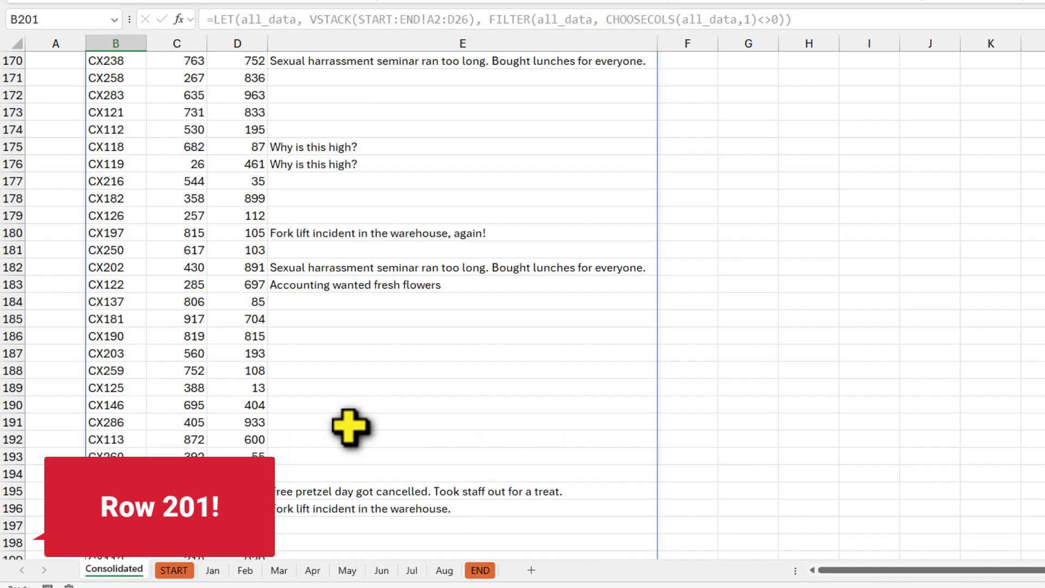
{"action": "key", "text": "ctrl+Up"}
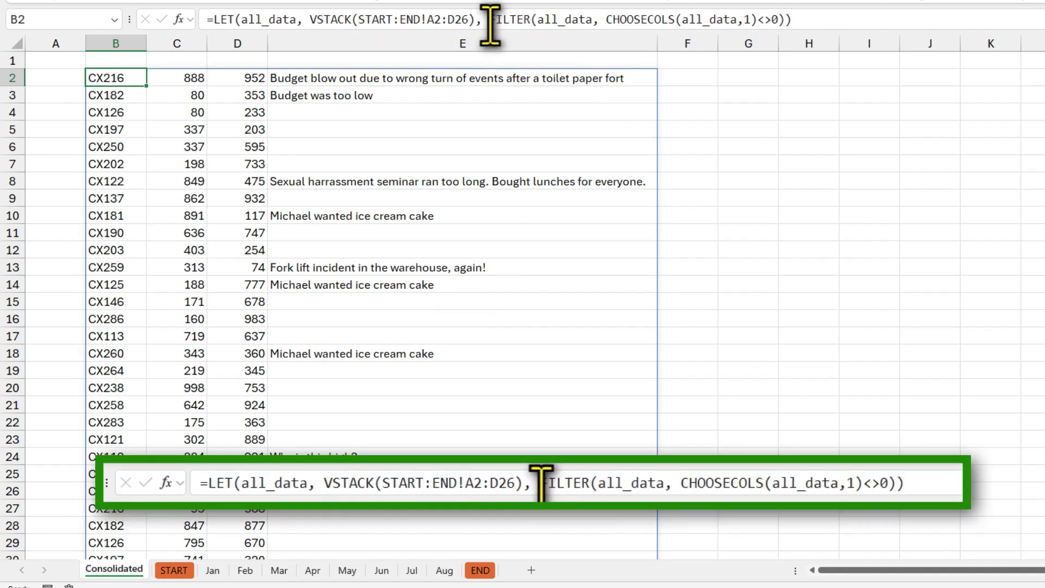
{"action": "left_click_drag", "start_coordinate": [490, 24], "coordinate": [531, 25]}
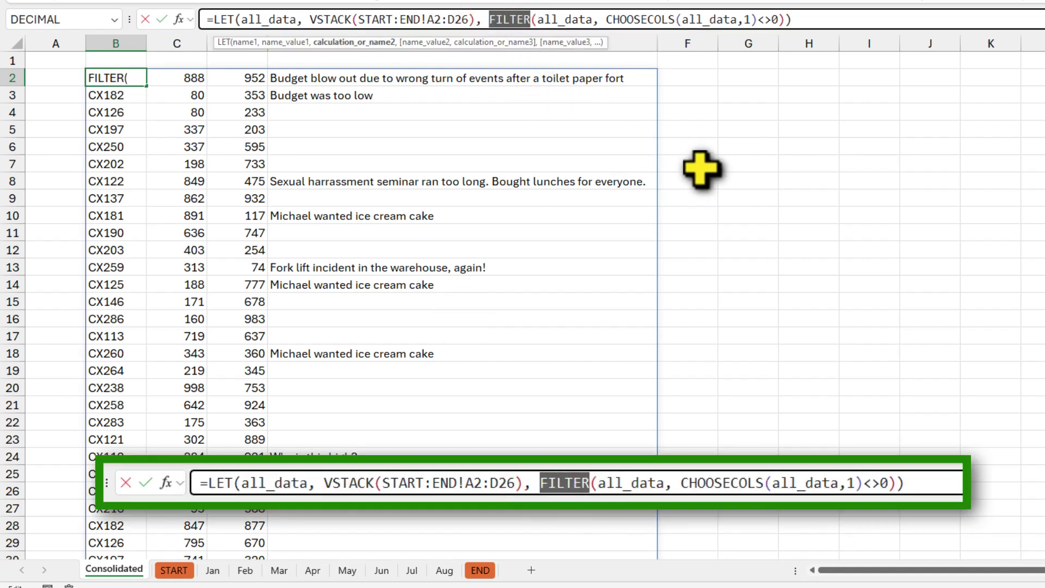